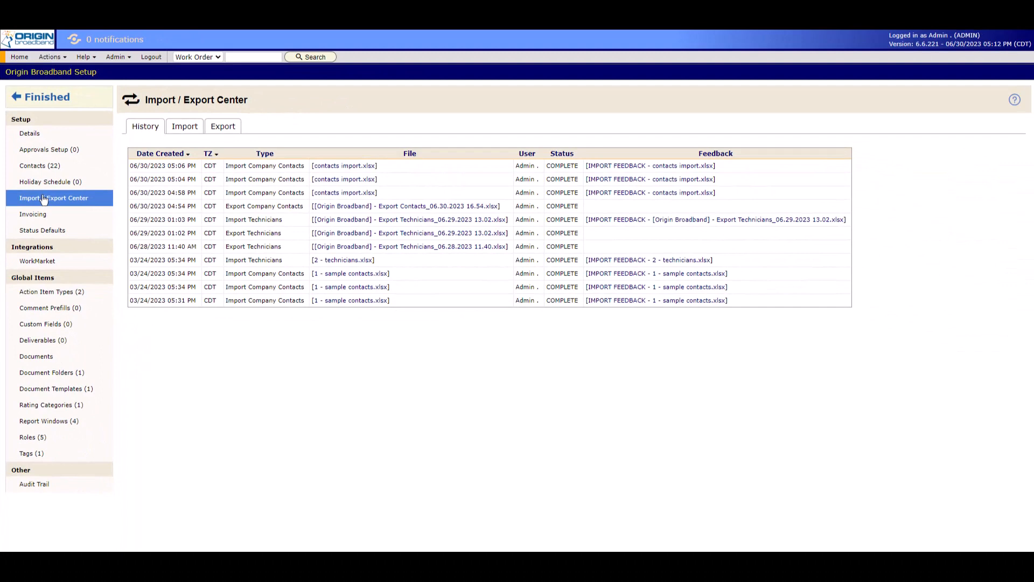
Download the most recent contacts import.xlsx file and its import feedback file from the import history.
left_click(339, 167)
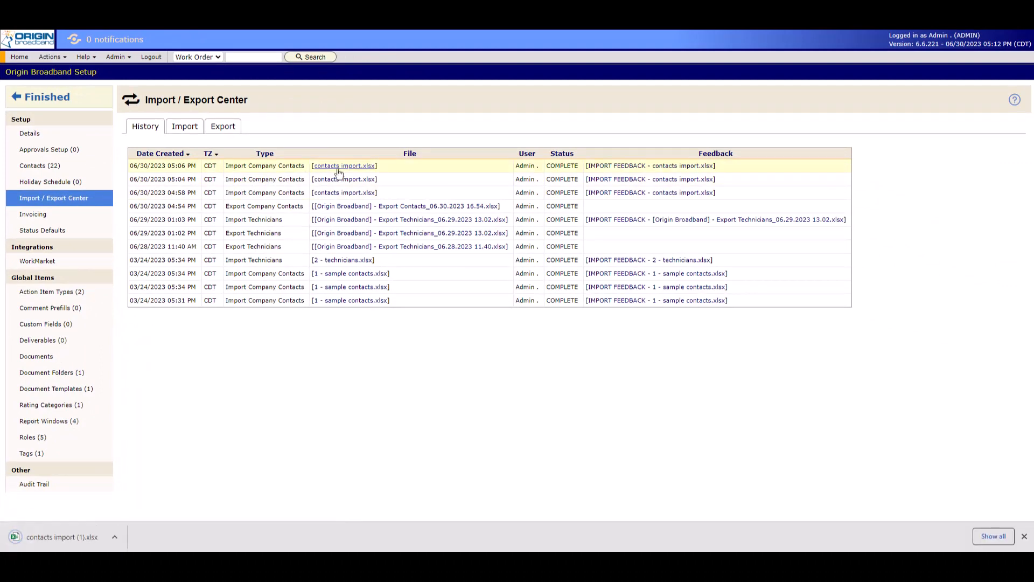
left_click(621, 167)
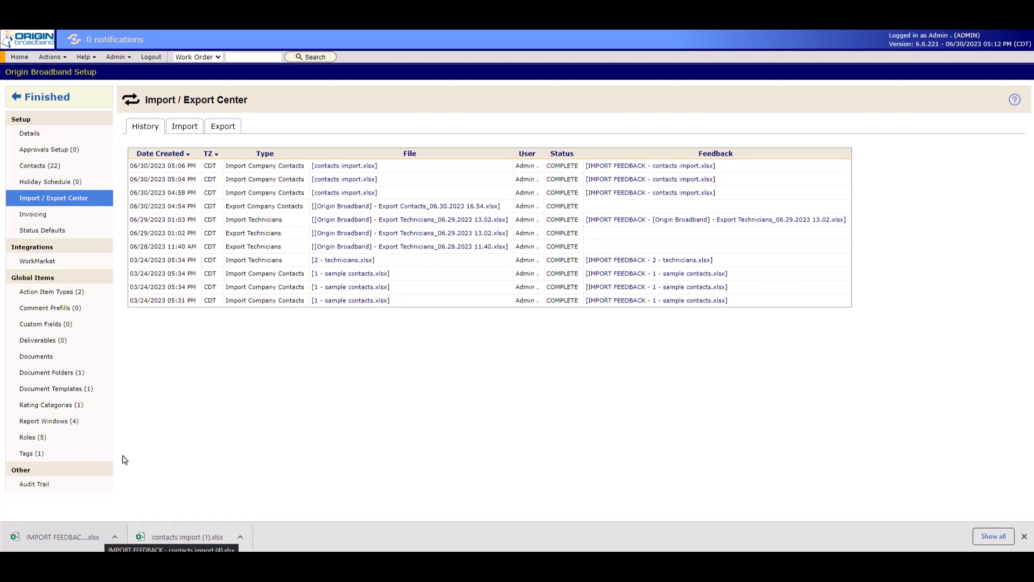
Download the Company Contacts import template and open it to view its column headers.
left_click(190, 130)
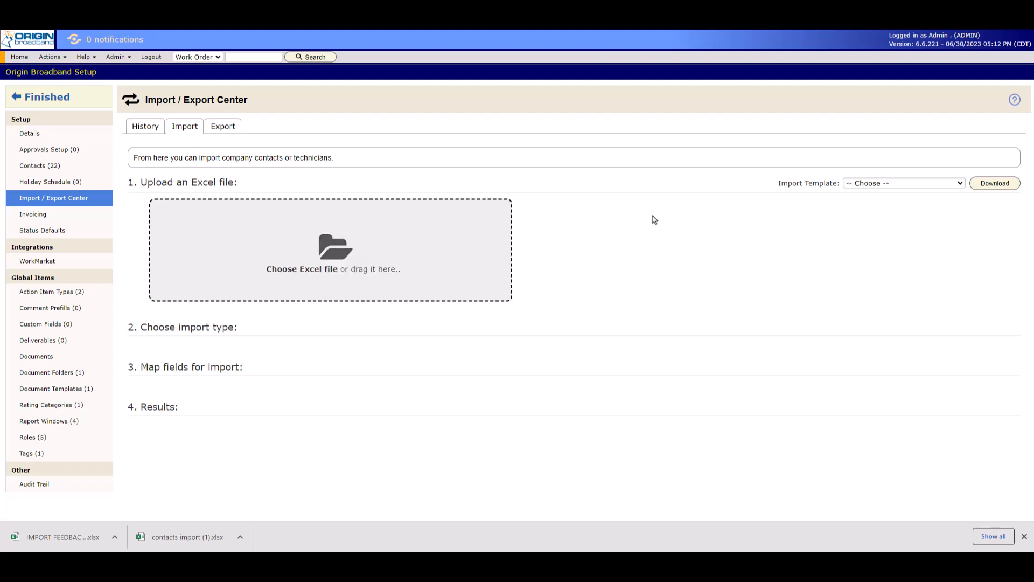
left_click(880, 185)
left_click(879, 205)
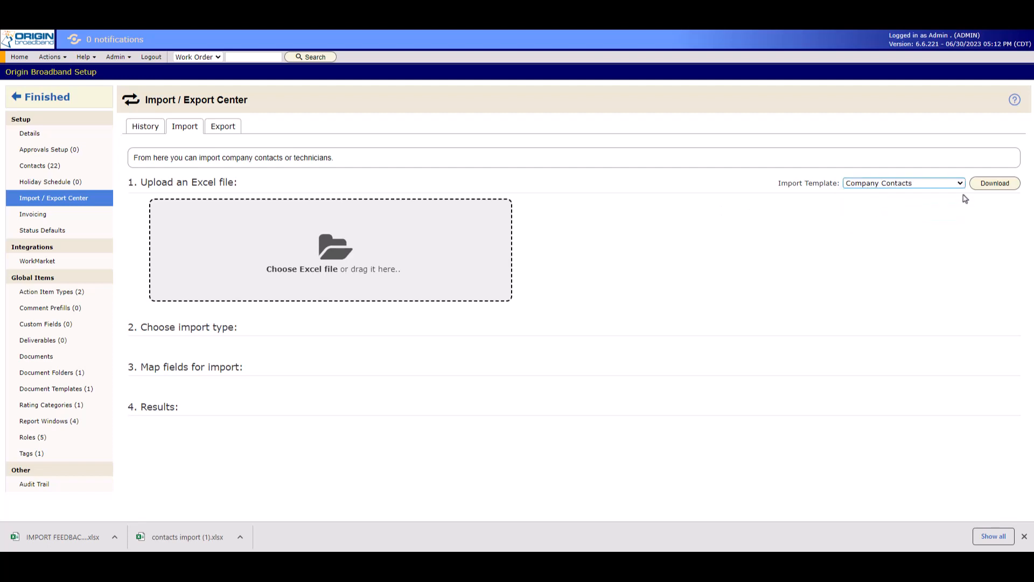
left_click(995, 185)
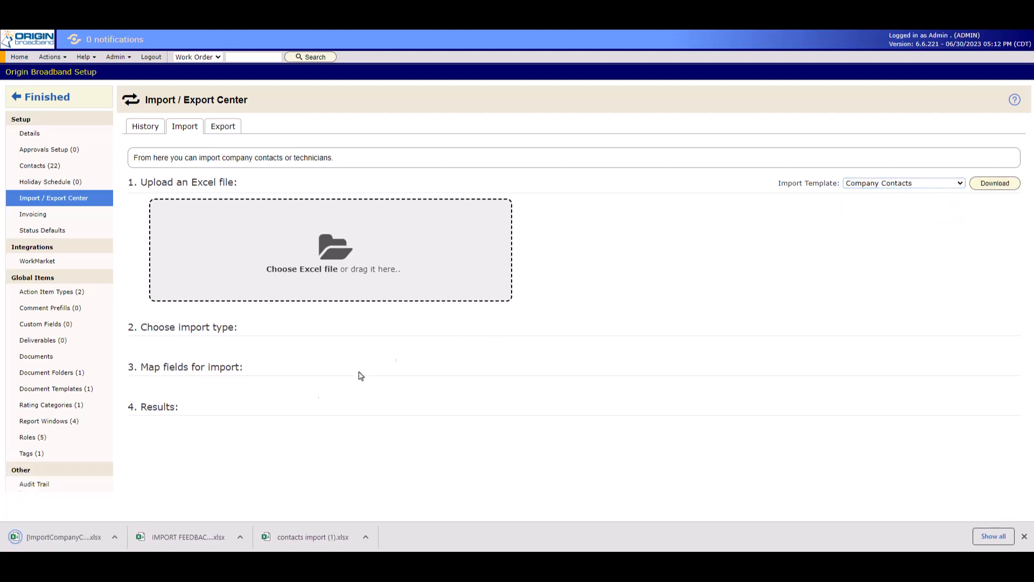
left_click(39, 541)
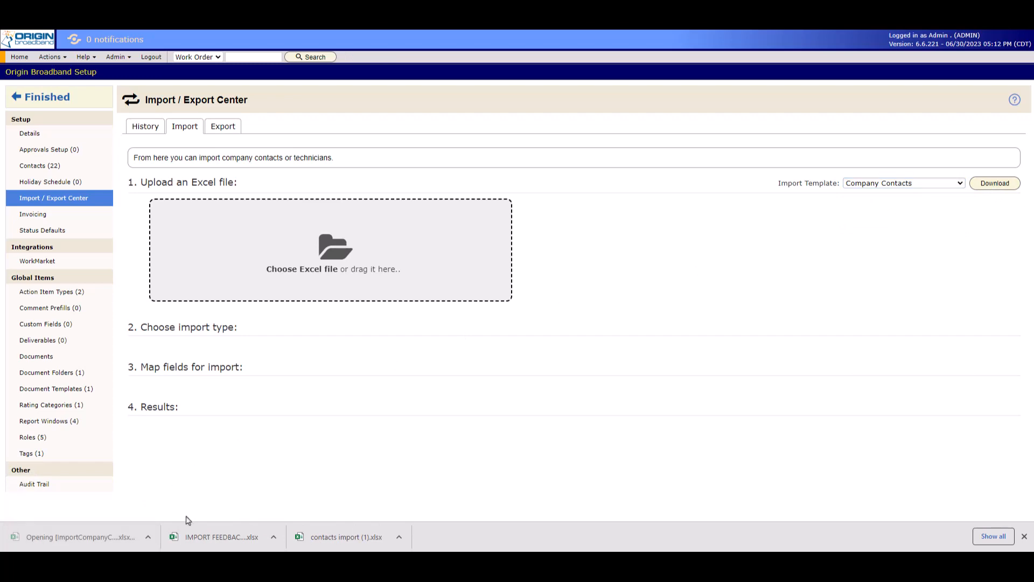
mouse_move(787, 426)
left_mouse_down()
mouse_move(868, 425)
mouse_move(781, 428)
left_mouse_up()
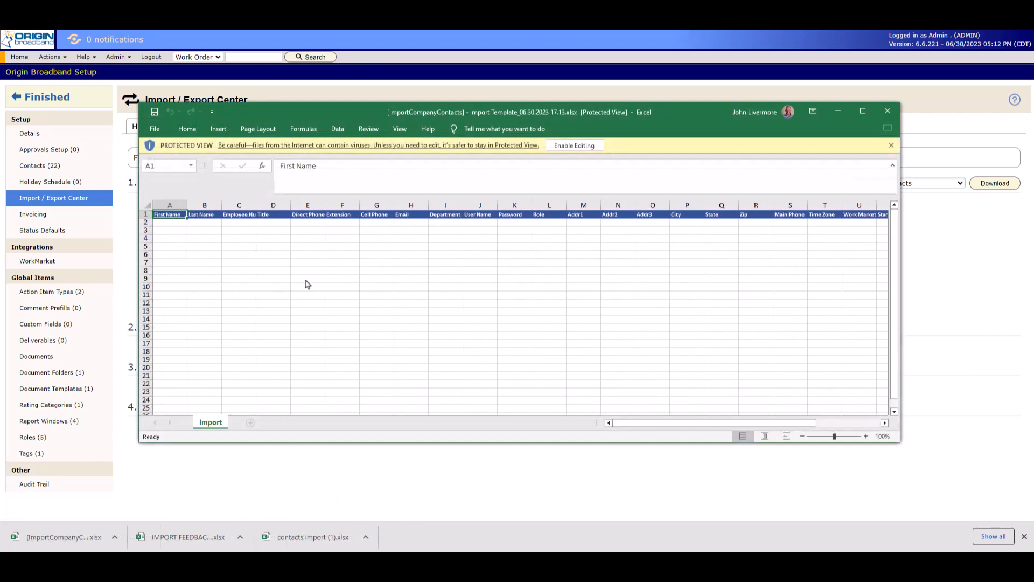
left_click(146, 230)
left_click(202, 210)
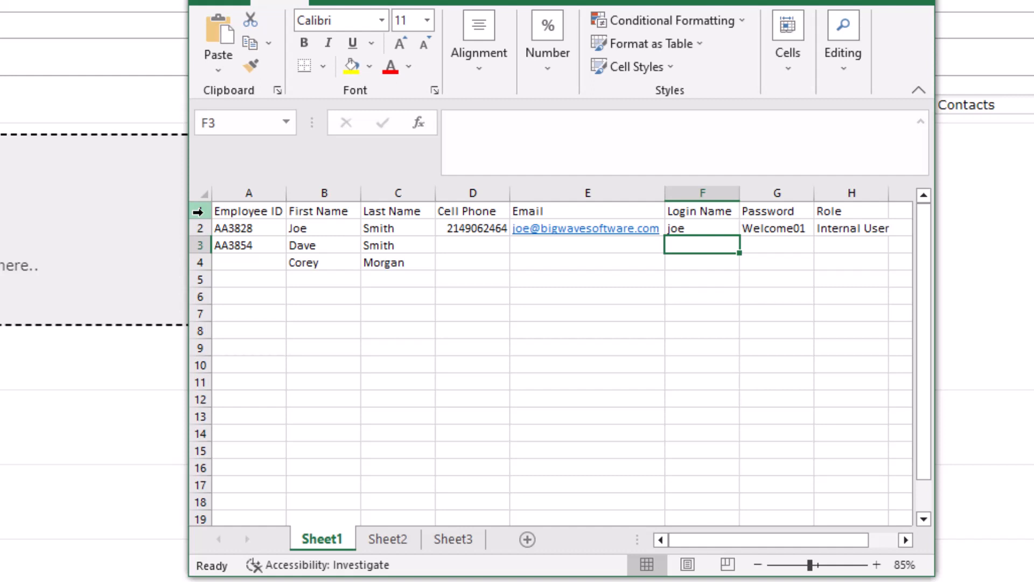
Examine the header row, the three contact rows and the login name cells in the contacts import.xlsx workbook.
left_click(199, 211)
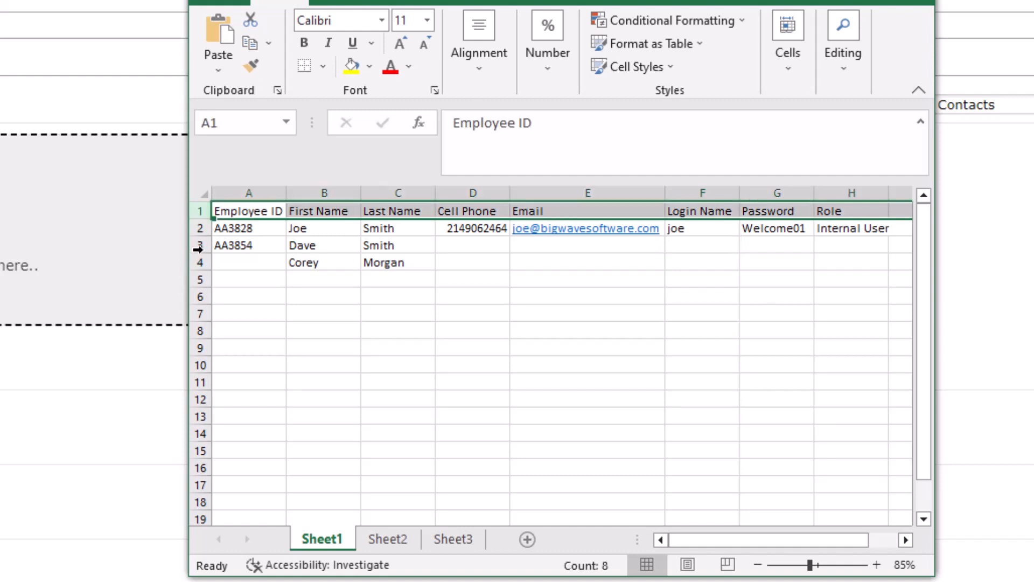
left_click(199, 228)
left_click(200, 246)
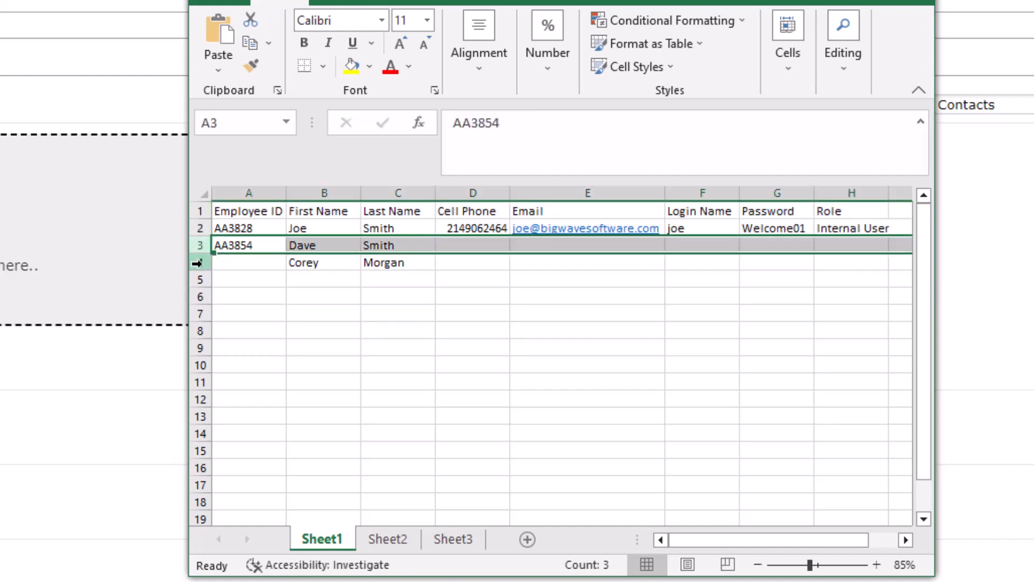
left_click(200, 263)
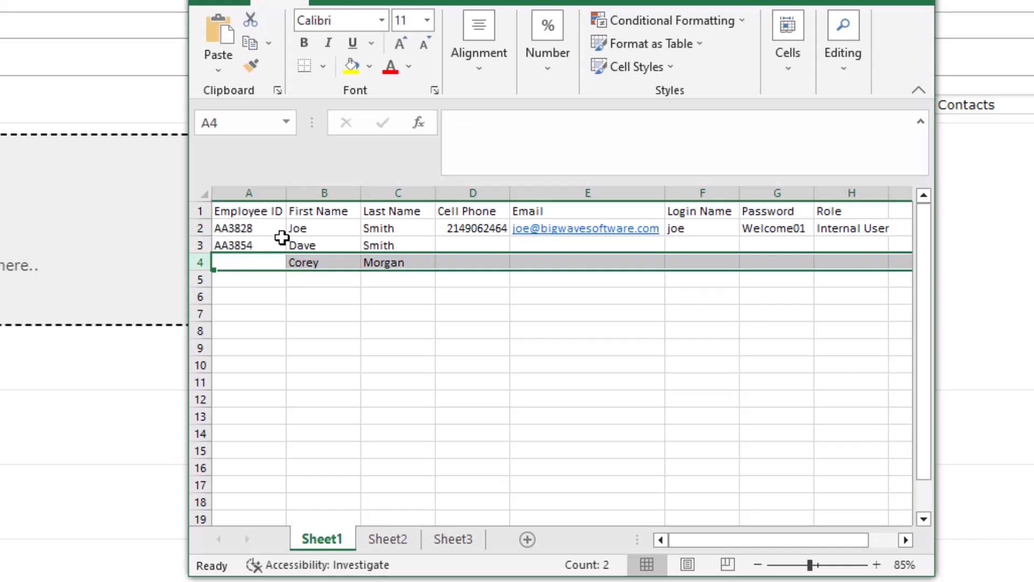
left_click(687, 229)
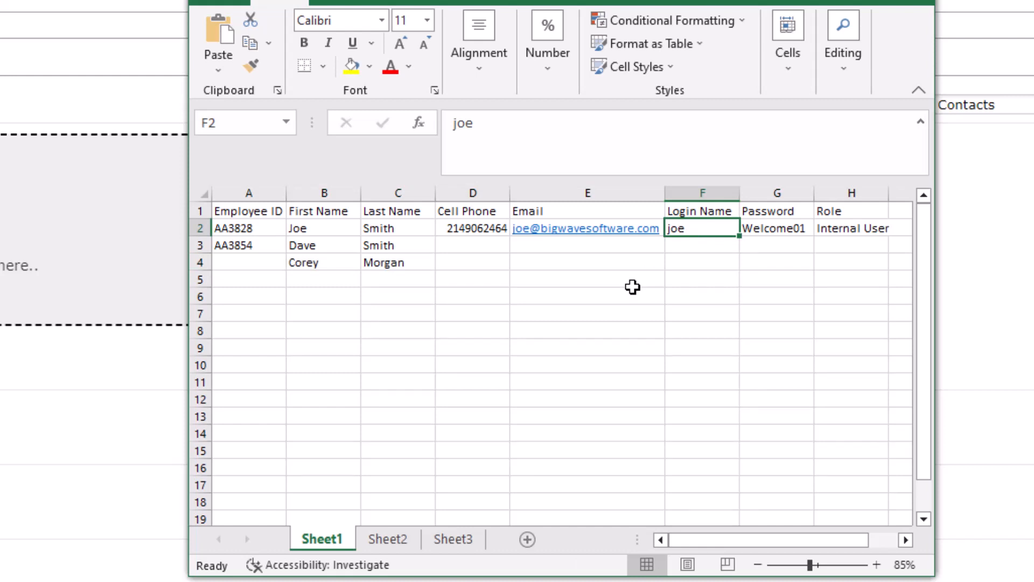
left_click(697, 245)
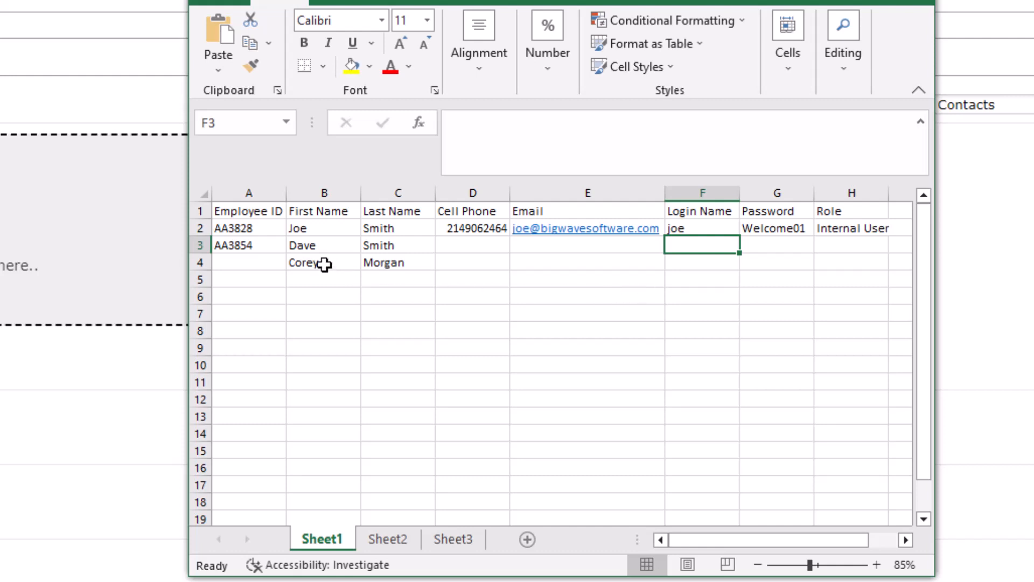
left_click_drag(328, 268, 380, 263)
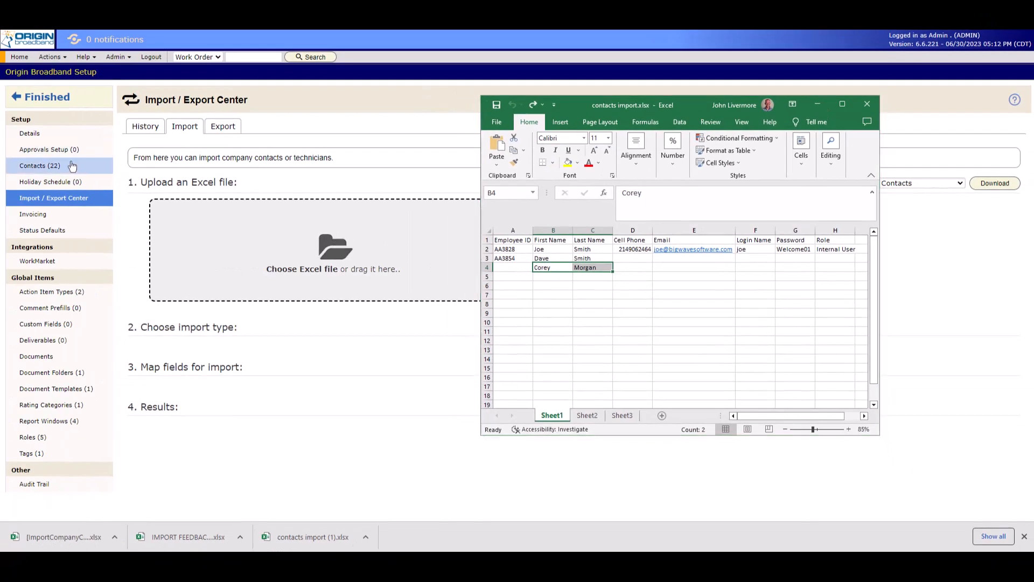
Upload contacts import.xlsx as the Excel file for the import.
left_click(73, 166)
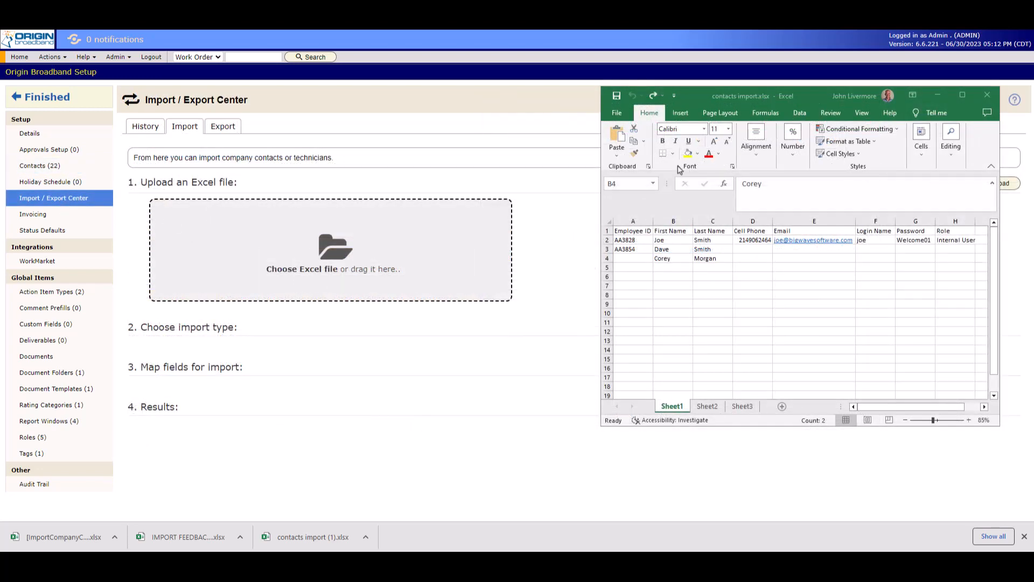
left_click(327, 248)
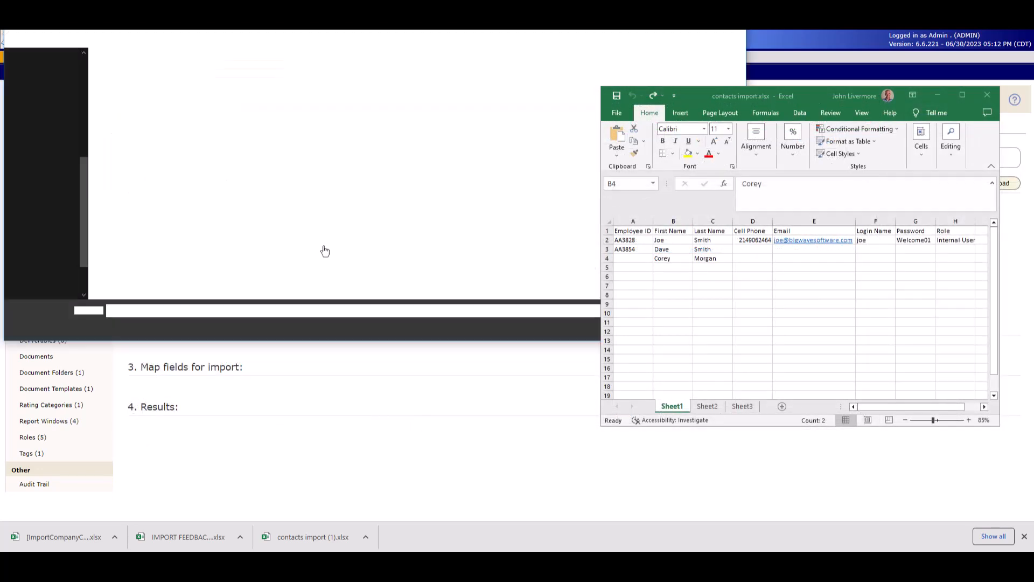
double_click(137, 93)
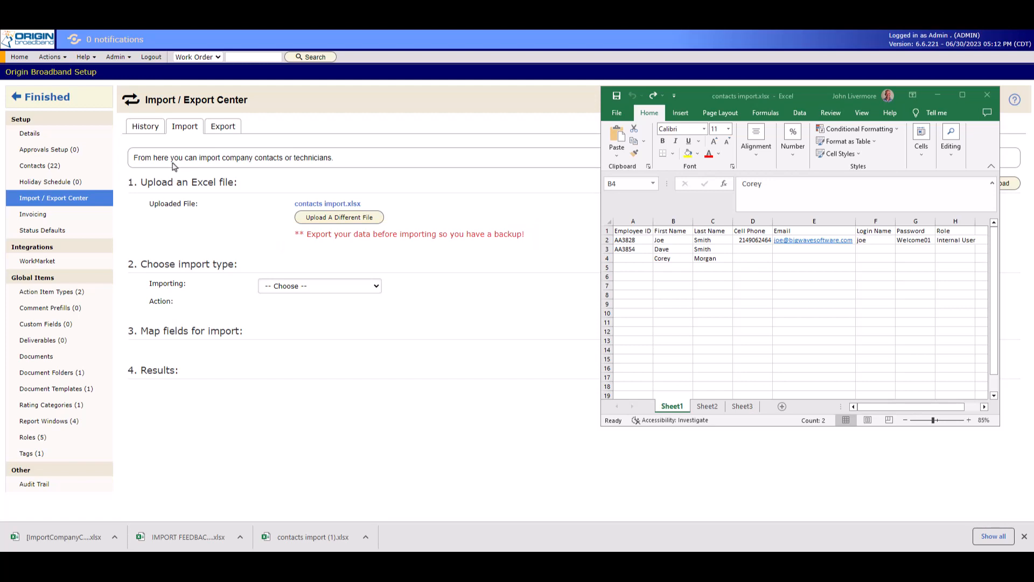
Export the Company Contacts worksheet as a backup, review the exported file, and return to the contacts import workbook.
left_click(226, 130)
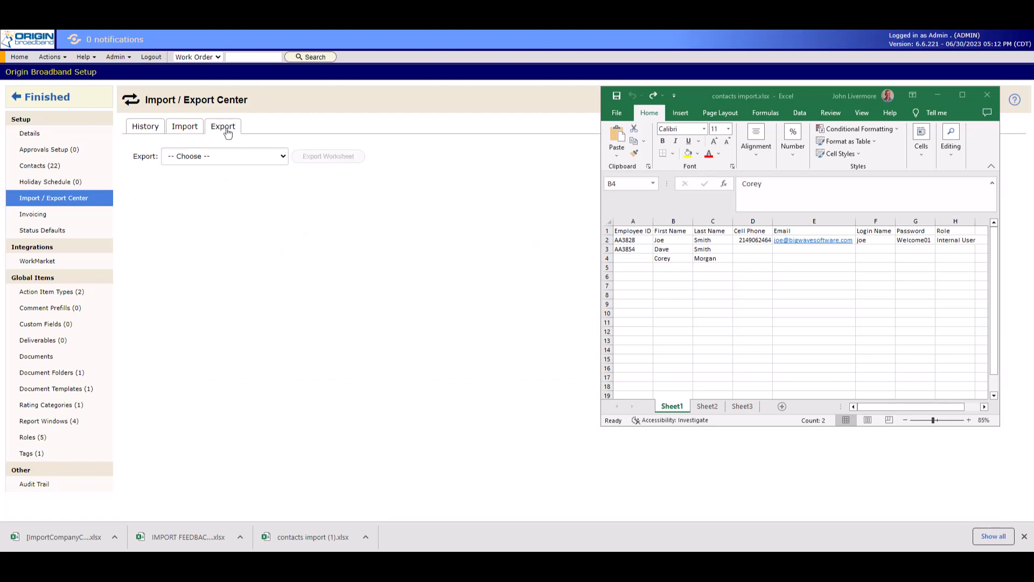
left_click(229, 160)
left_click(233, 180)
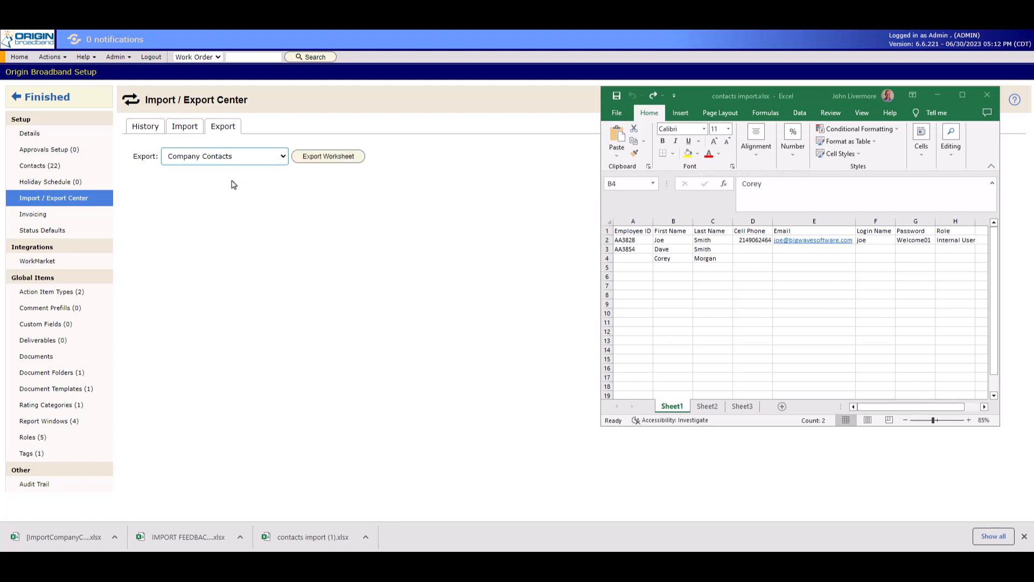
left_click(307, 157)
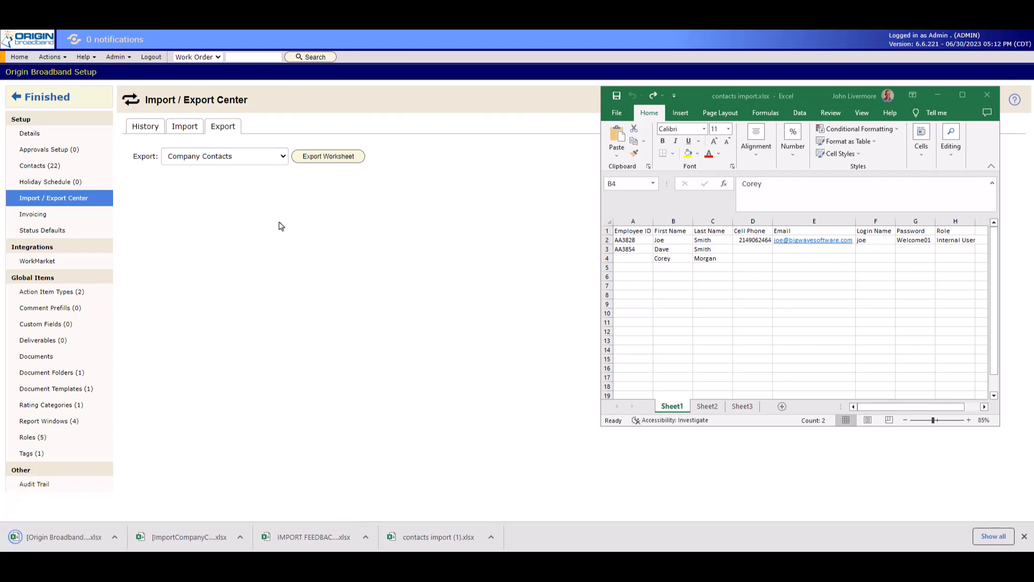
left_click(91, 537)
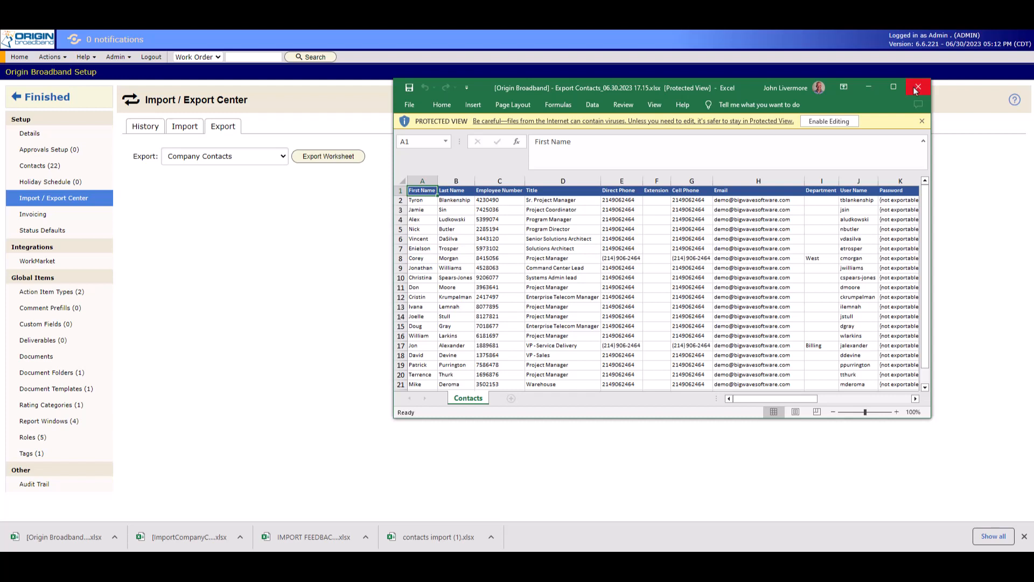
left_click(918, 88)
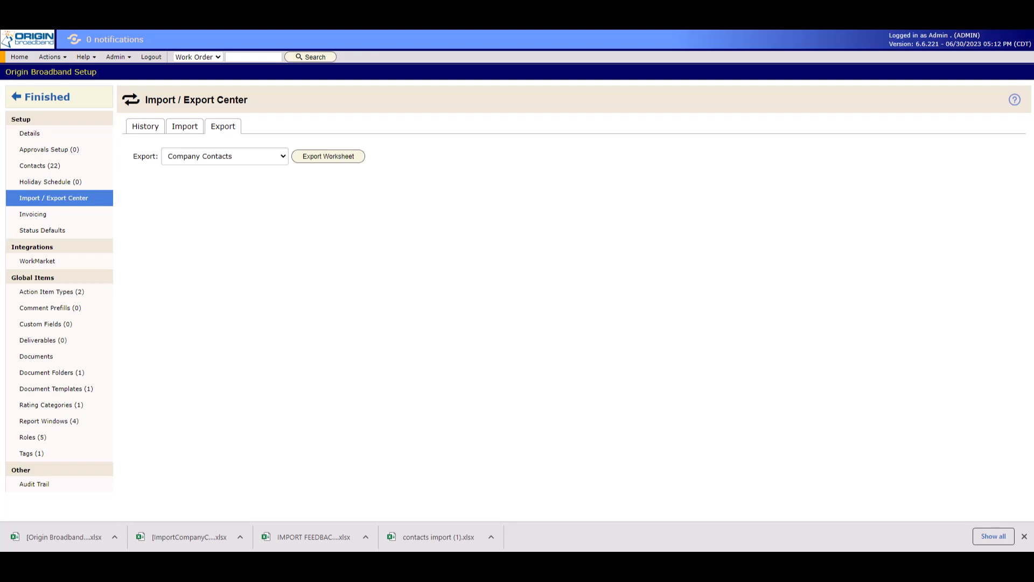
key("alt+Tab")
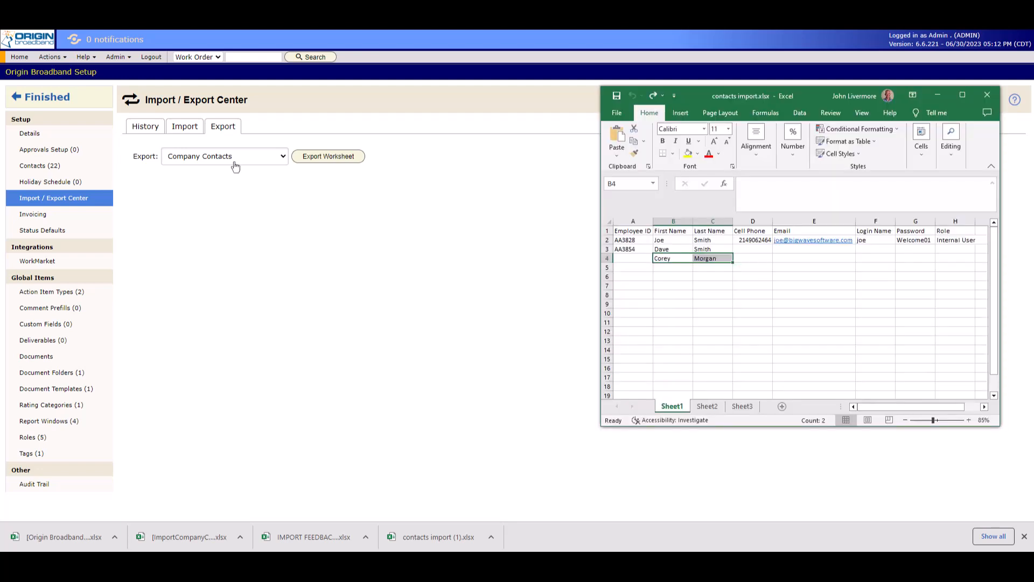
Download the newest company contacts export from the import/export history.
left_click(145, 126)
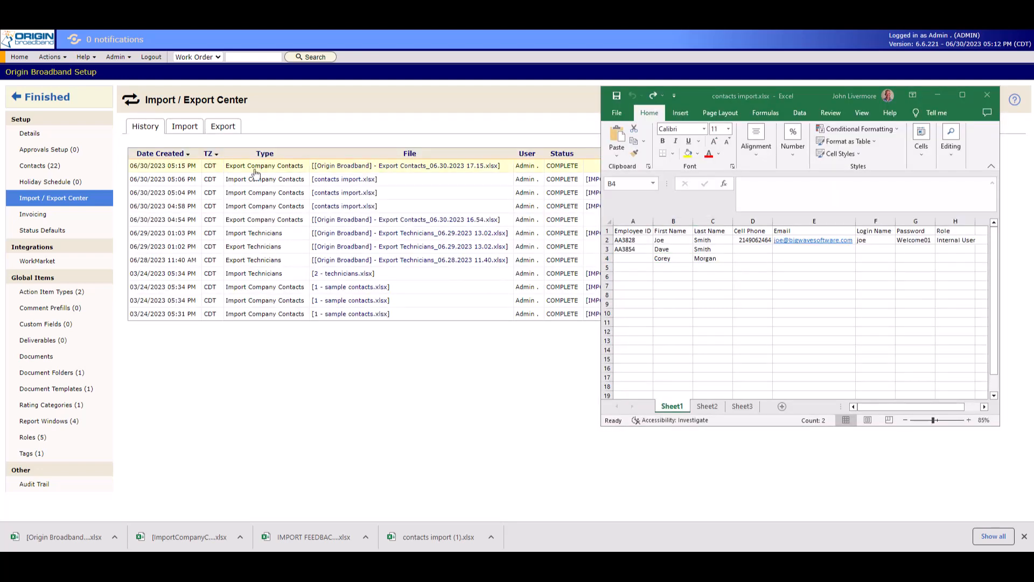
left_click(349, 166)
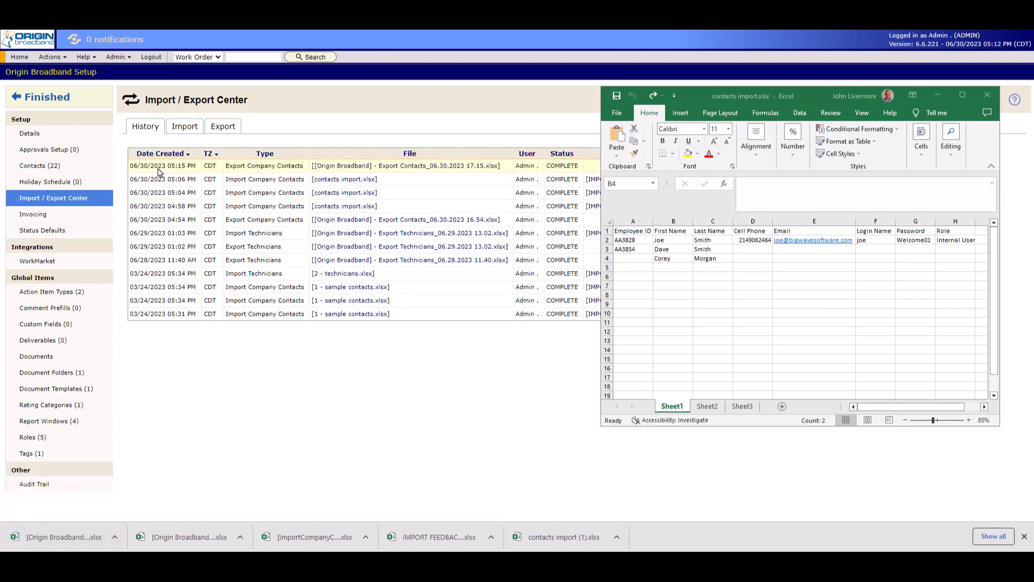
Set the uploaded file's import type to Company Contacts and use Sheet1 as the worksheet for field mapping.
left_click(183, 127)
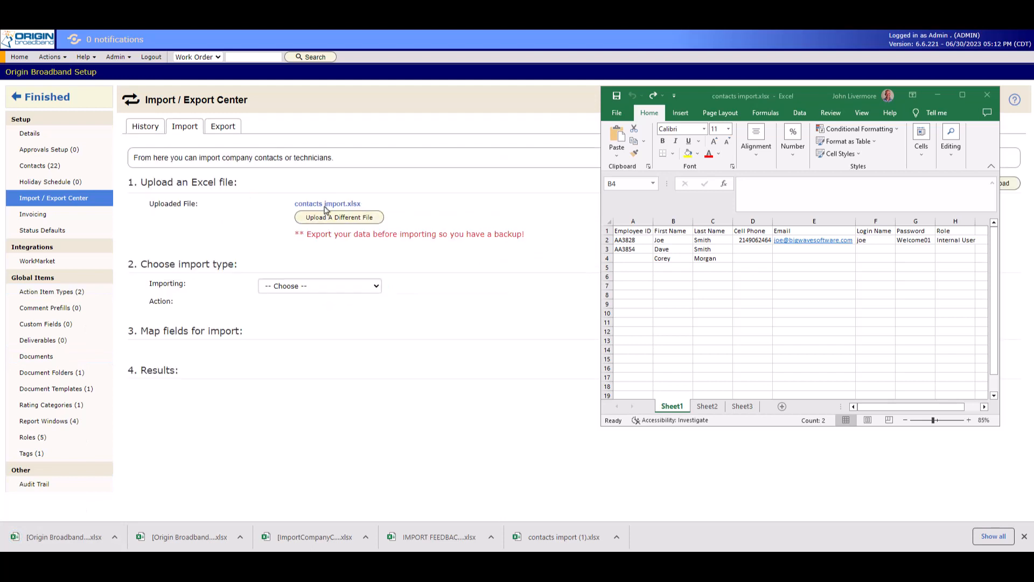
left_click(336, 287)
left_click(332, 308)
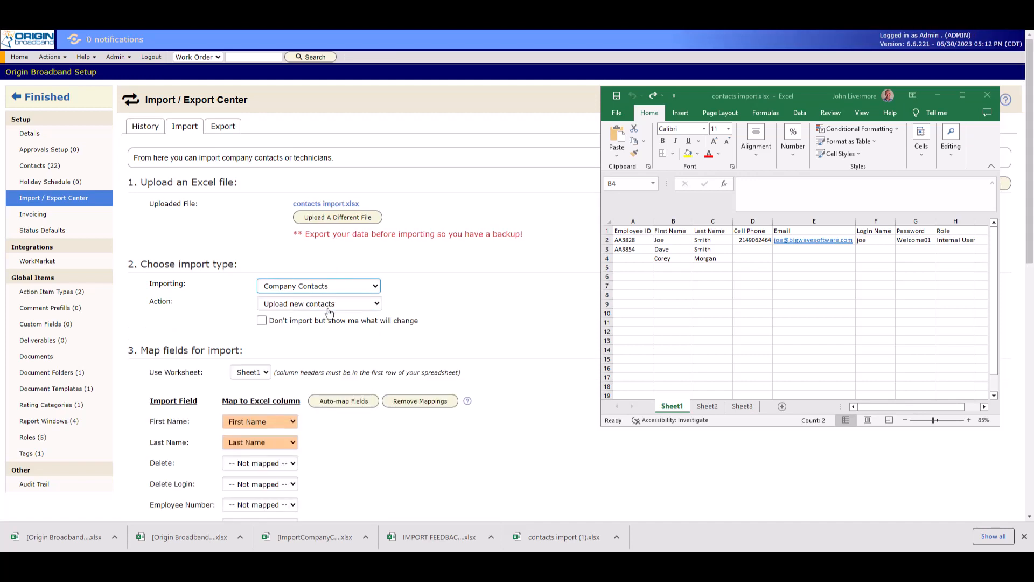
scroll(330, 312, "down", 3)
left_click(253, 211)
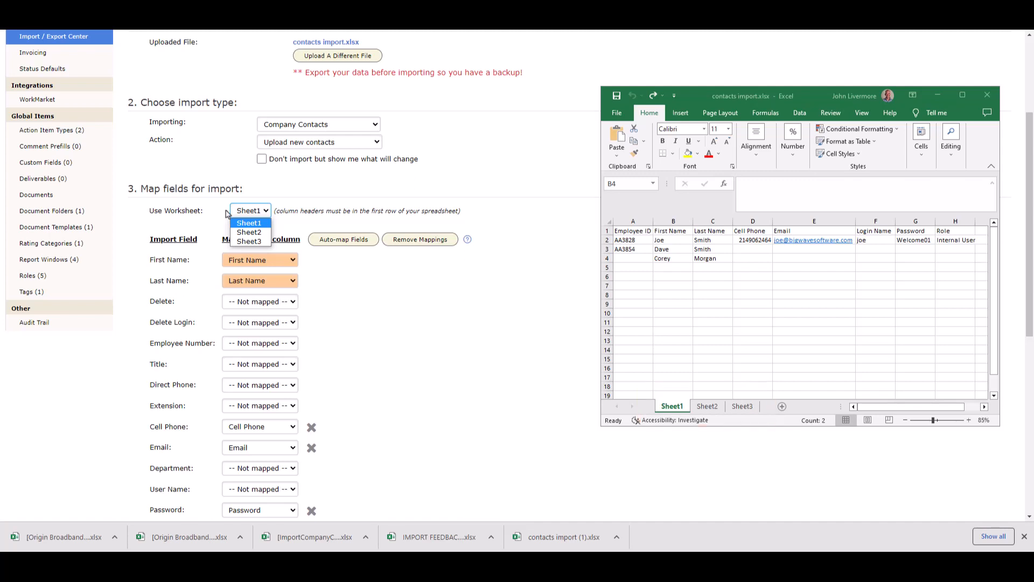
left_click(242, 224)
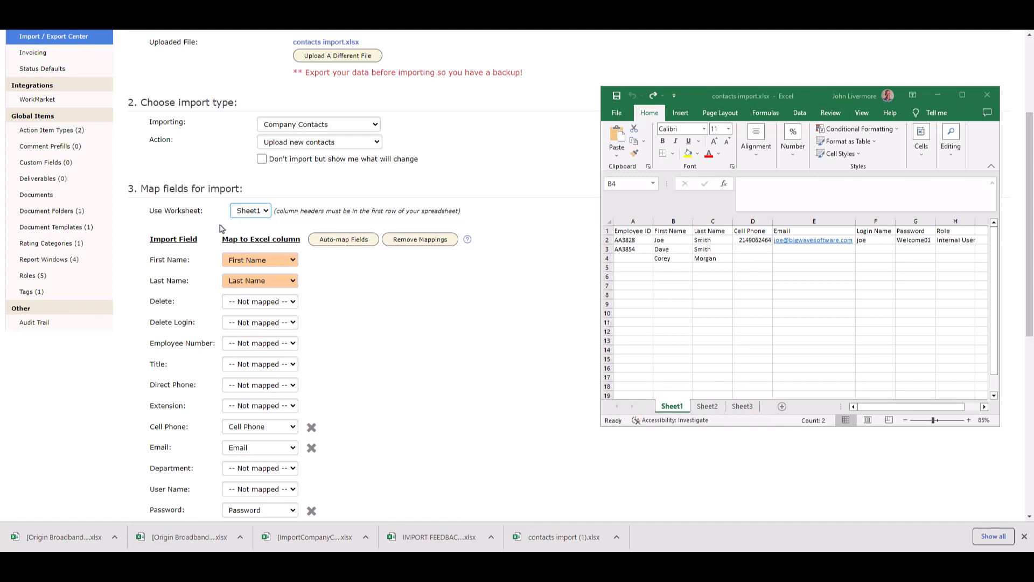
Map the User Name field to the Login Name column and remove the Password field's mapping.
scroll(366, 300, "down", 3)
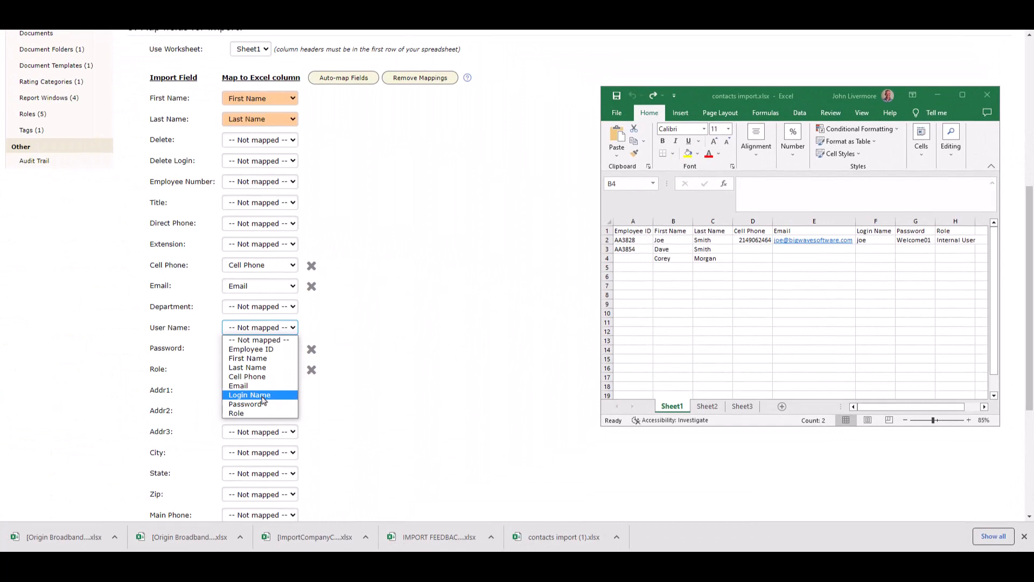
left_click(263, 397)
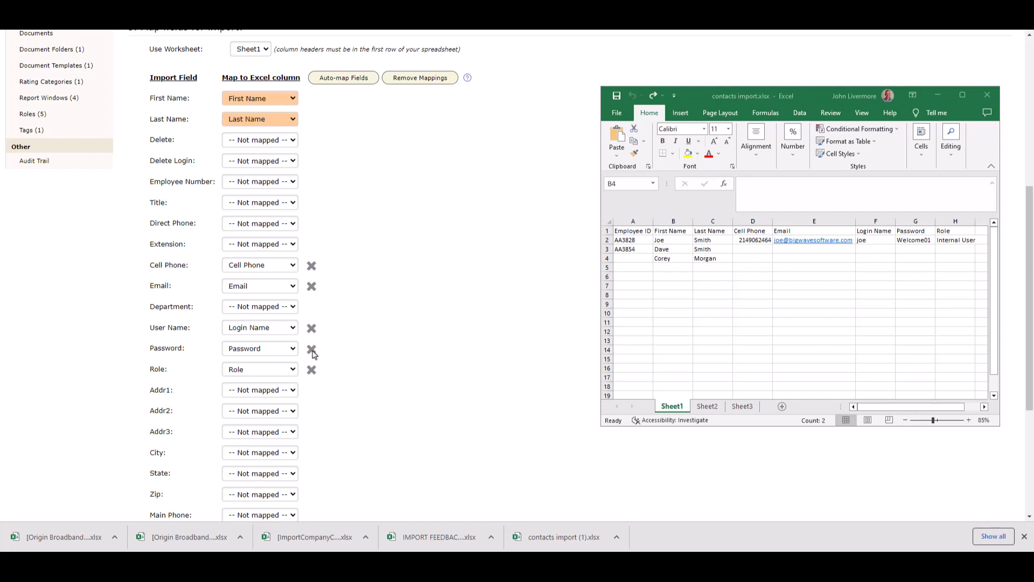
left_click(286, 350)
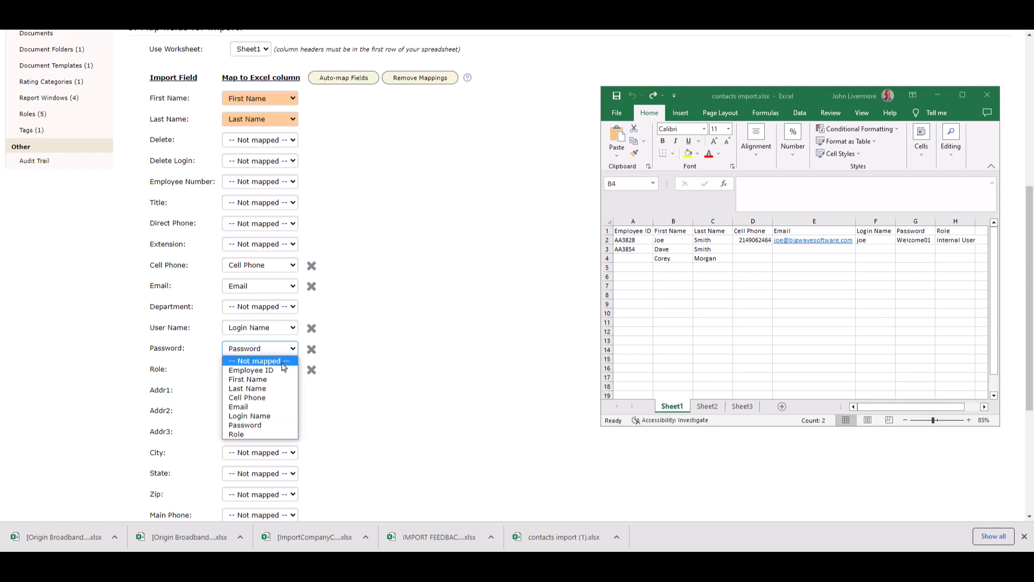
left_click(311, 351)
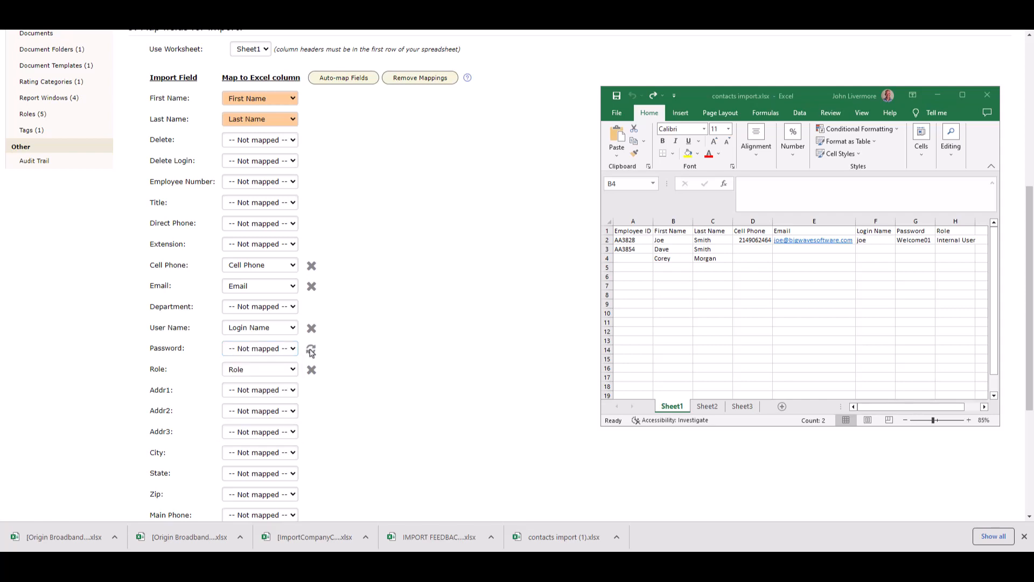
Remove all optional field mappings and auto-map the import fields to the Excel columns.
left_click(416, 79)
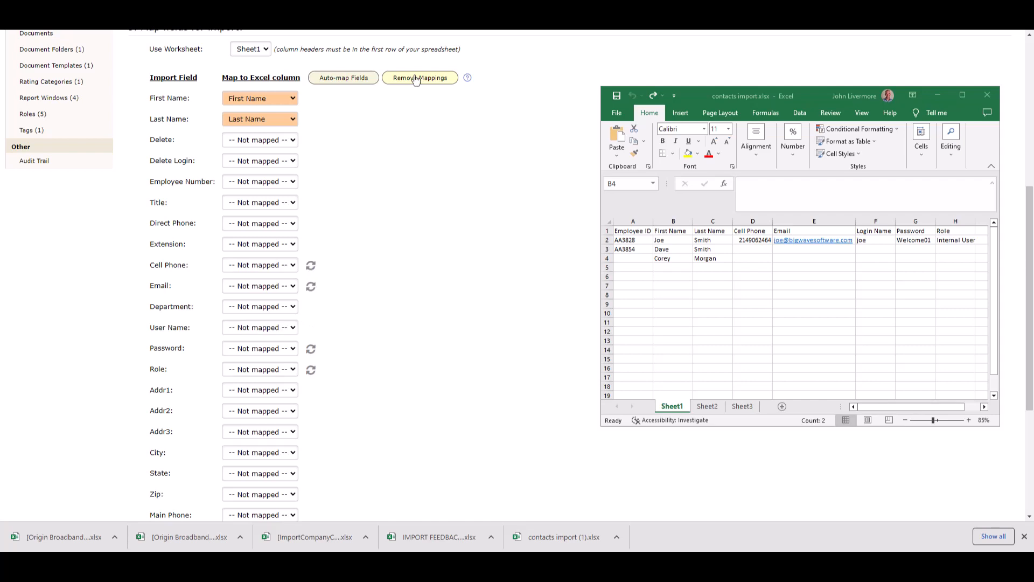
left_click(361, 80)
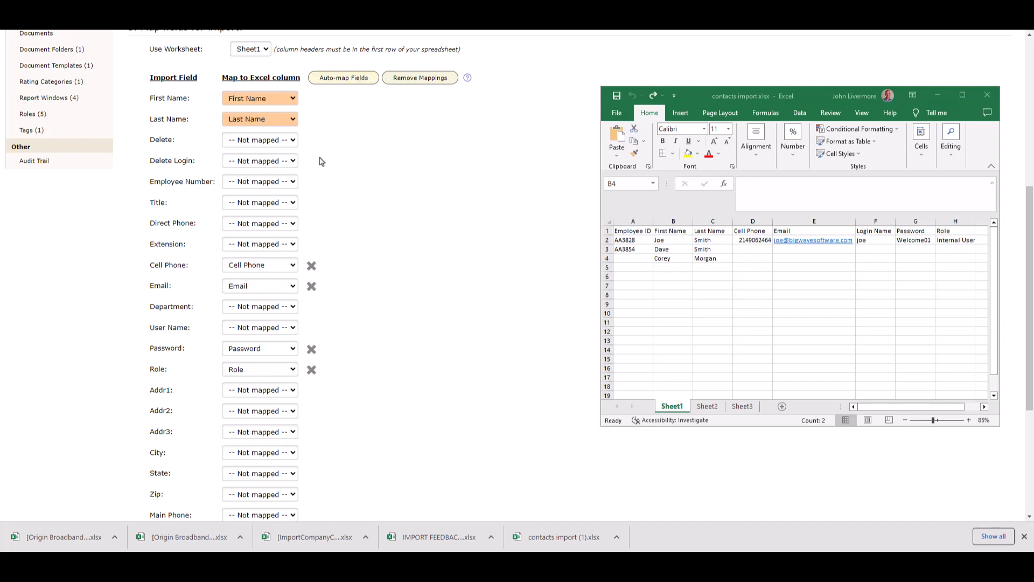
Map the User Name field to the Login Name column and import the worksheet.
left_click(264, 327)
left_click(264, 400)
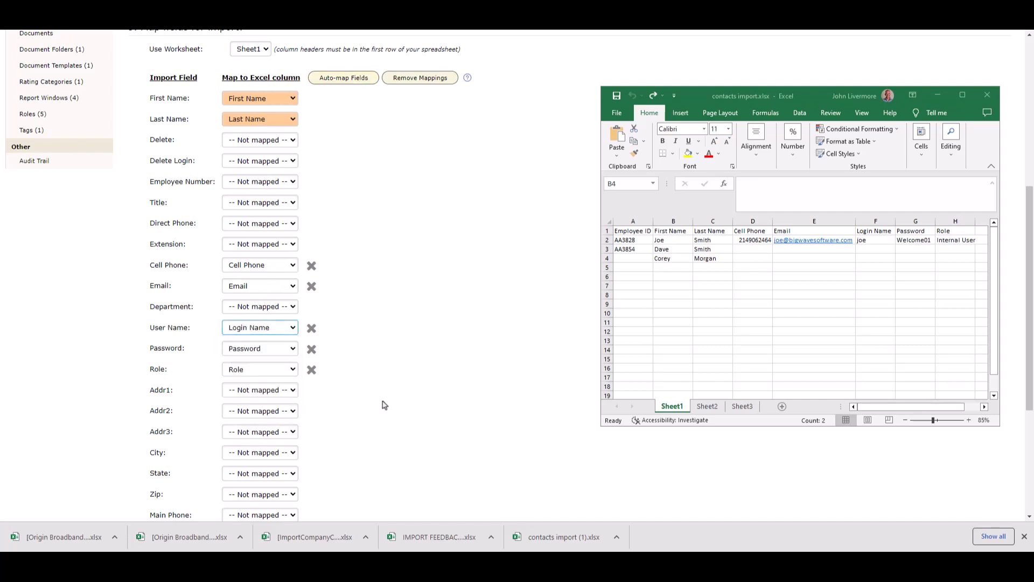
scroll(383, 404, "down", 4)
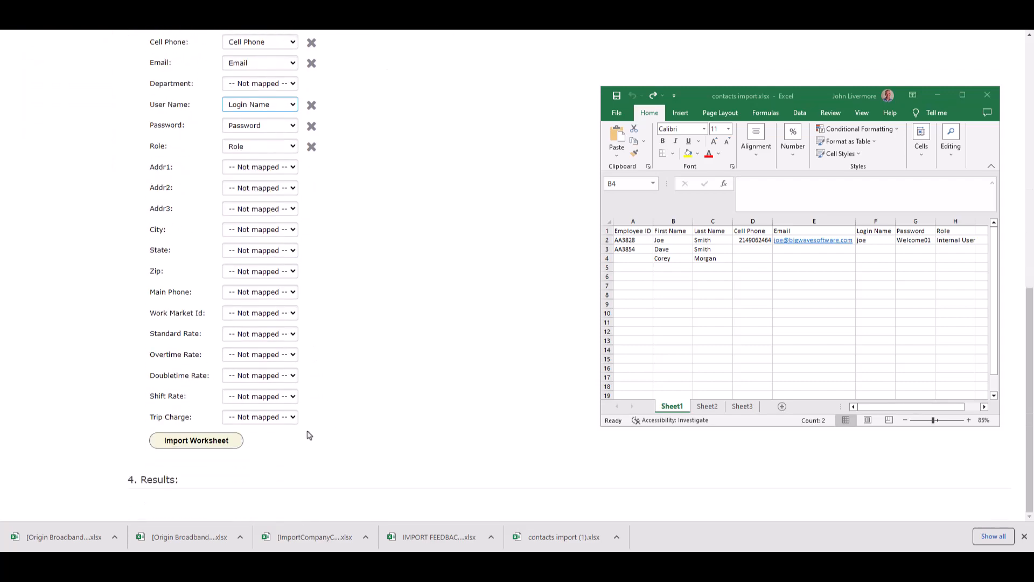
left_click(214, 444)
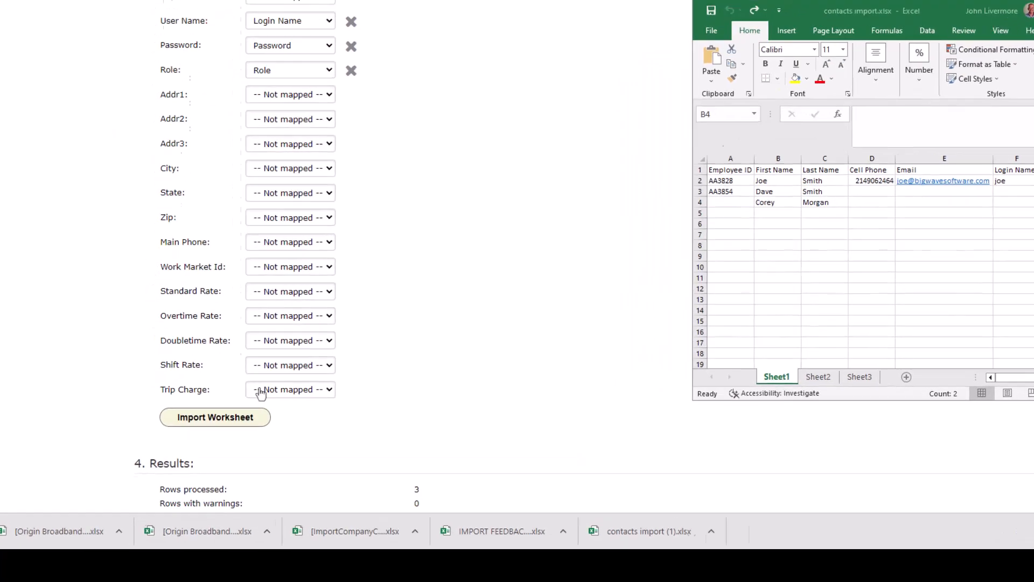
Download the import feedback file and examine the feedback for each contact row.
scroll(234, 418, "down", 2)
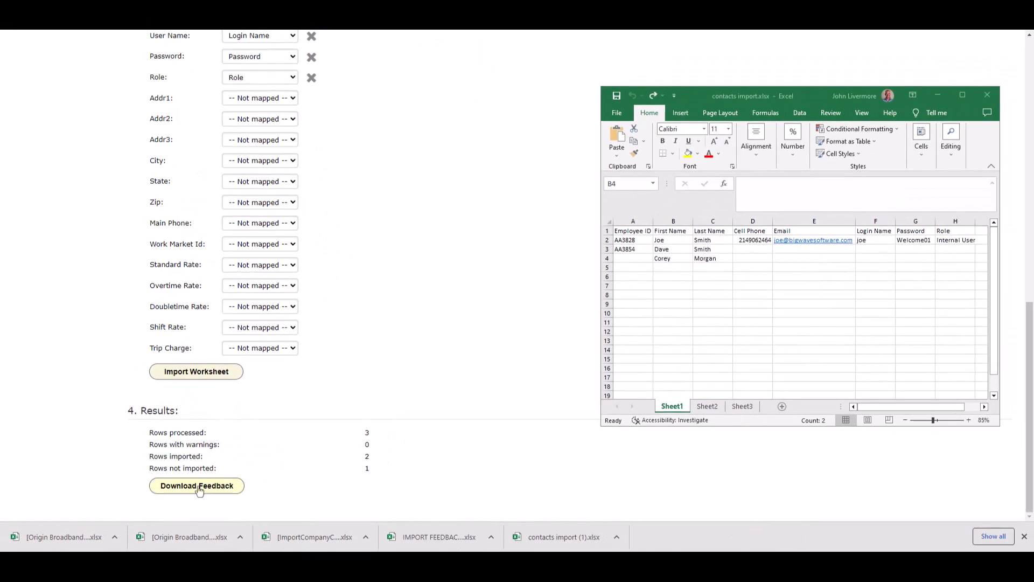
left_click(216, 477)
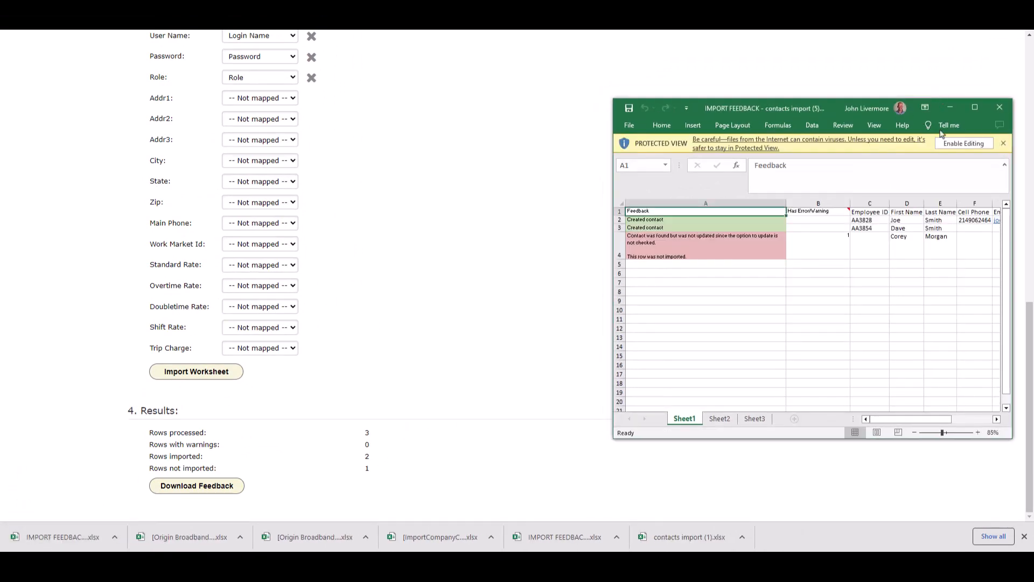
left_click(975, 109)
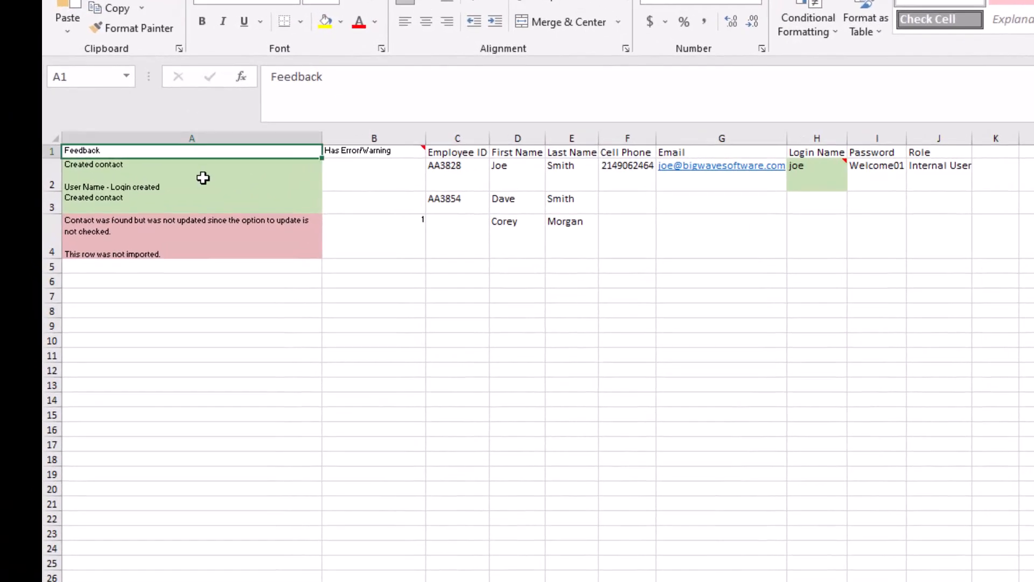
left_click(203, 178)
left_click(194, 207)
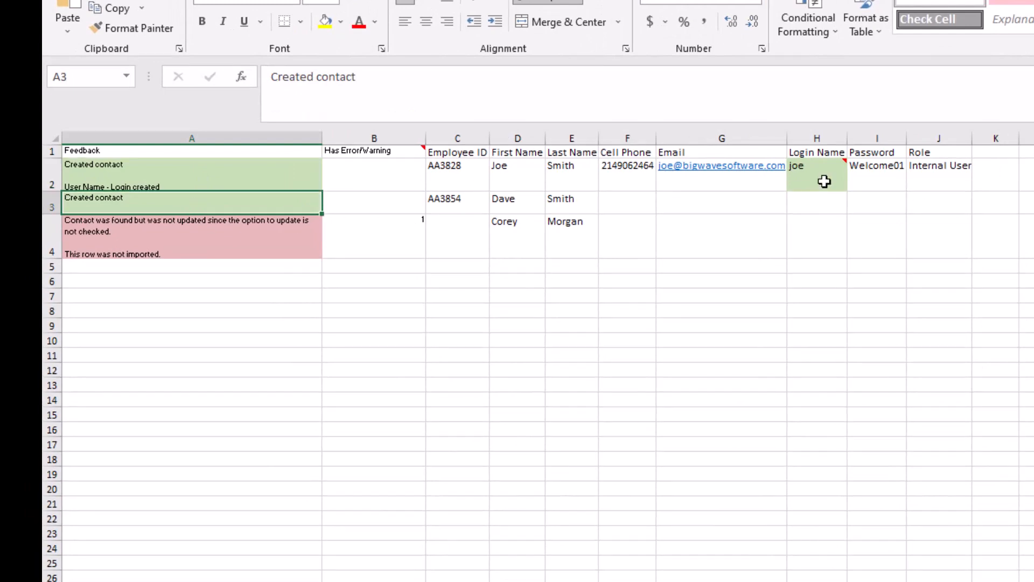
mouse_move(824, 182)
left_click(235, 245)
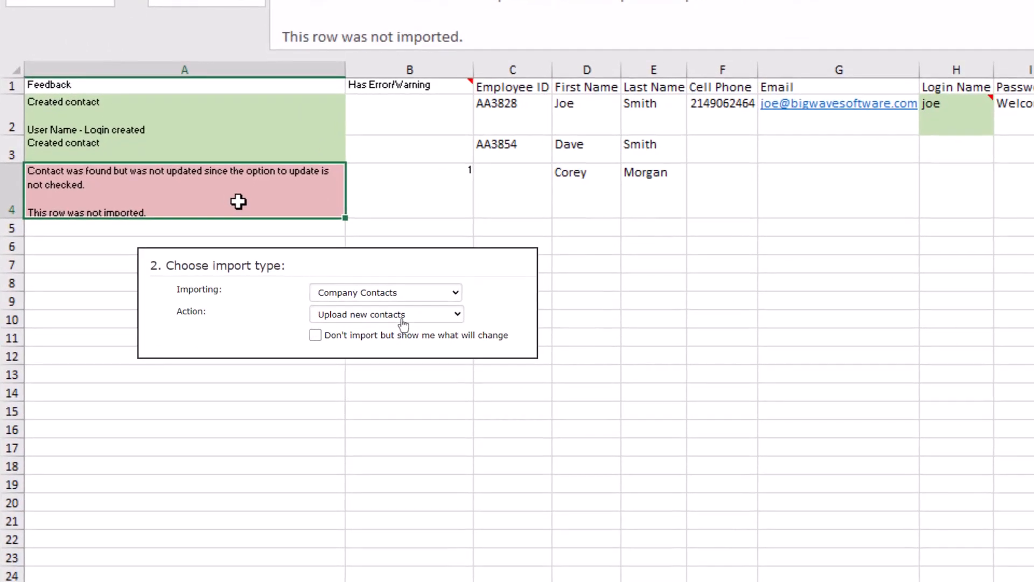
Change the company contacts import action to Update/delete existing contacts.
left_click(402, 320)
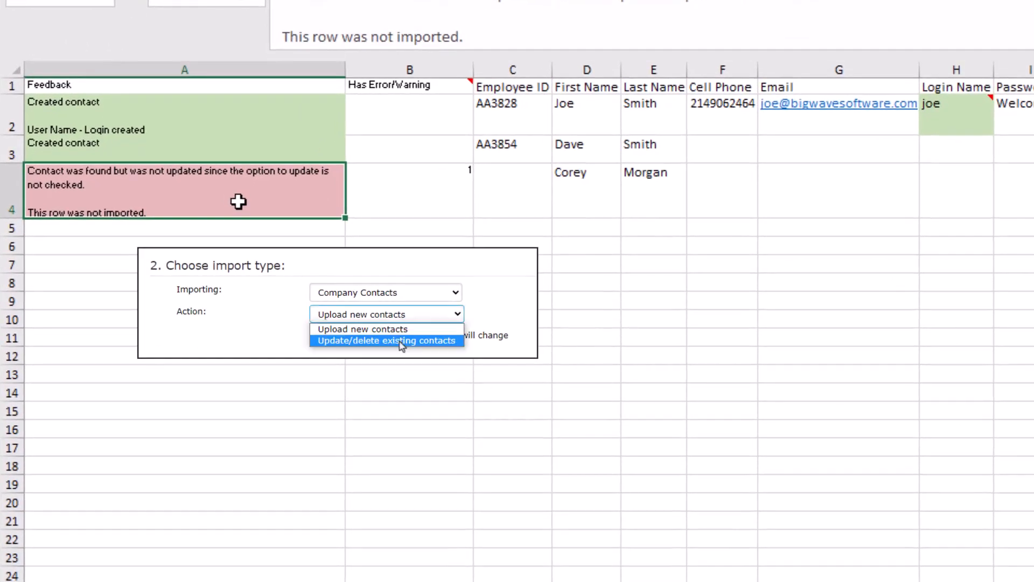
left_click(402, 341)
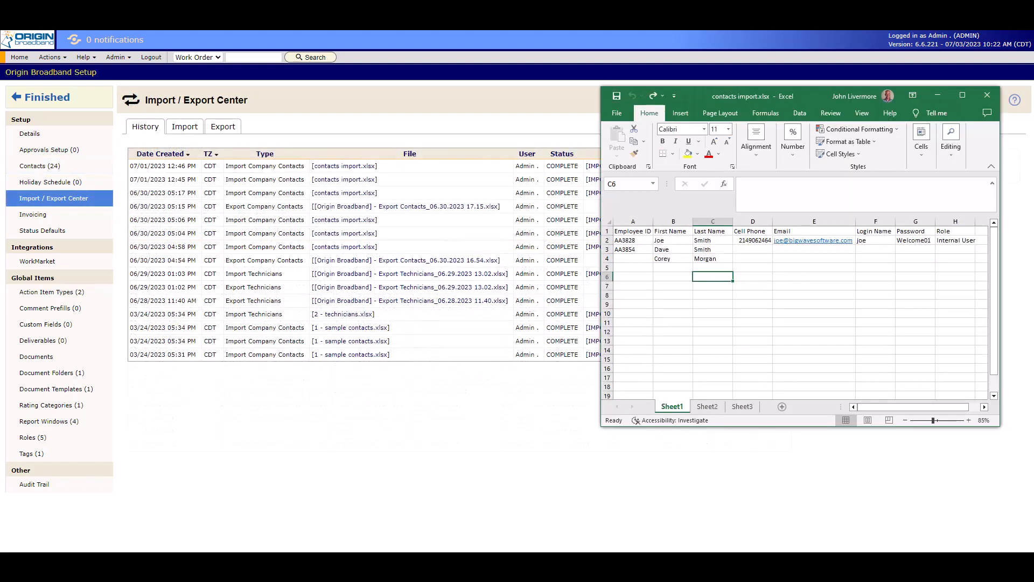
Clear row 4 of the contacts sheet and fill in row 3's login name, password and Internal User role.
left_click(604, 258)
key("Delete")
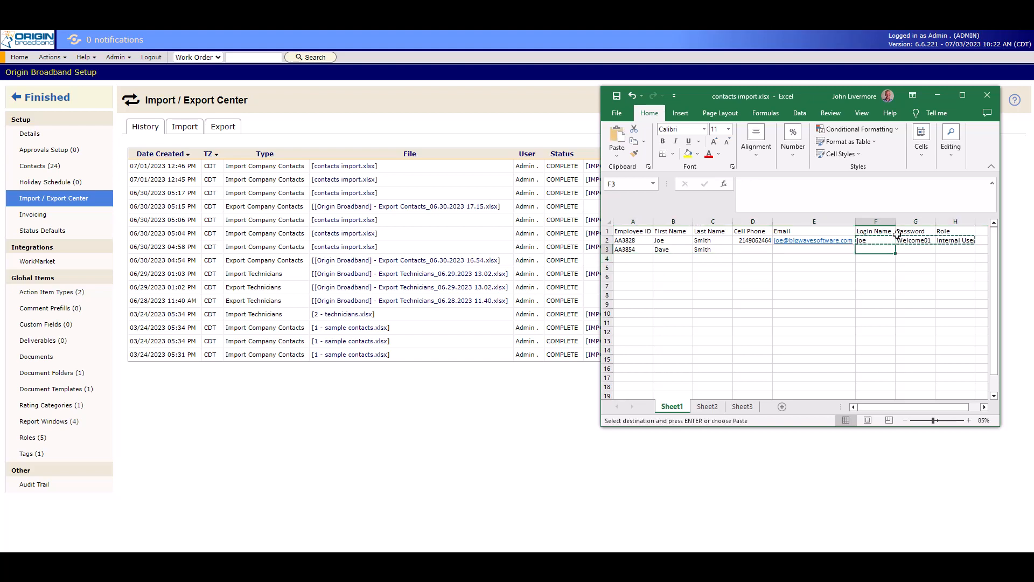
type("dave")
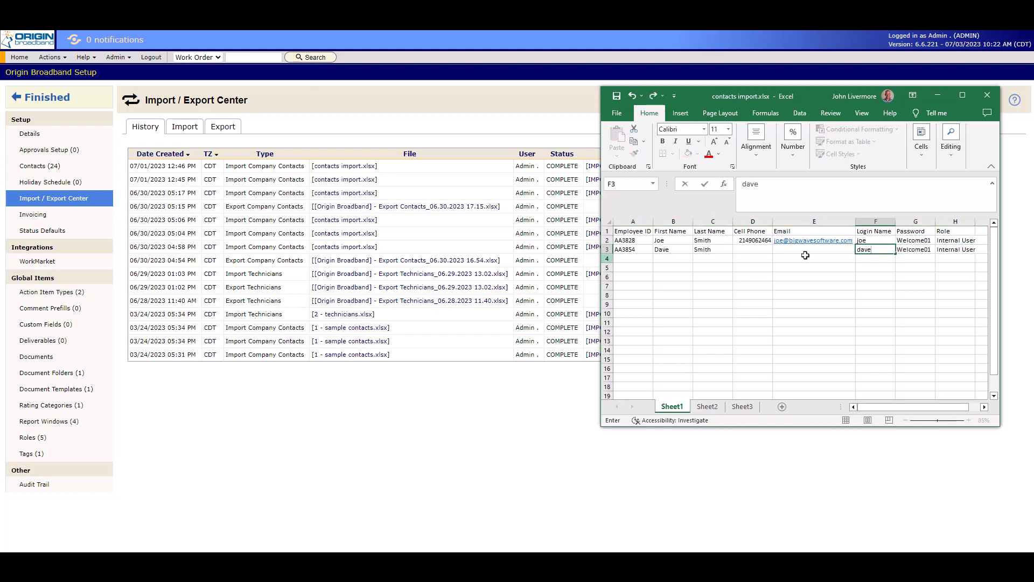
Delete row 2 from the contacts sheet, leaving only the contact with the new login details.
right_click(607, 240)
left_click(643, 348)
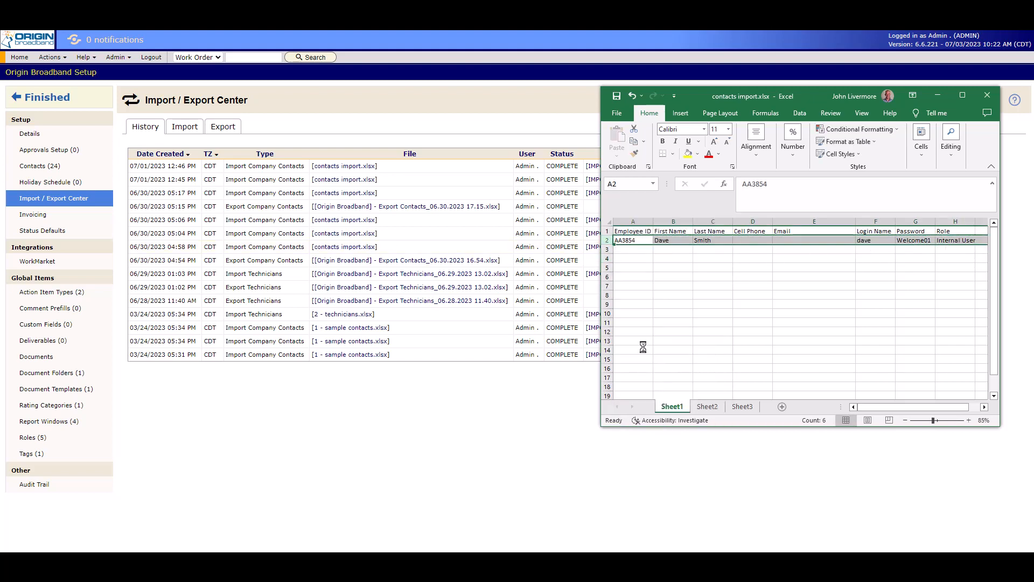
left_click(642, 252)
Upload contacts import.xlsx and set it up as a Company Contacts import with the action Update/delete existing contacts.
left_click(185, 127)
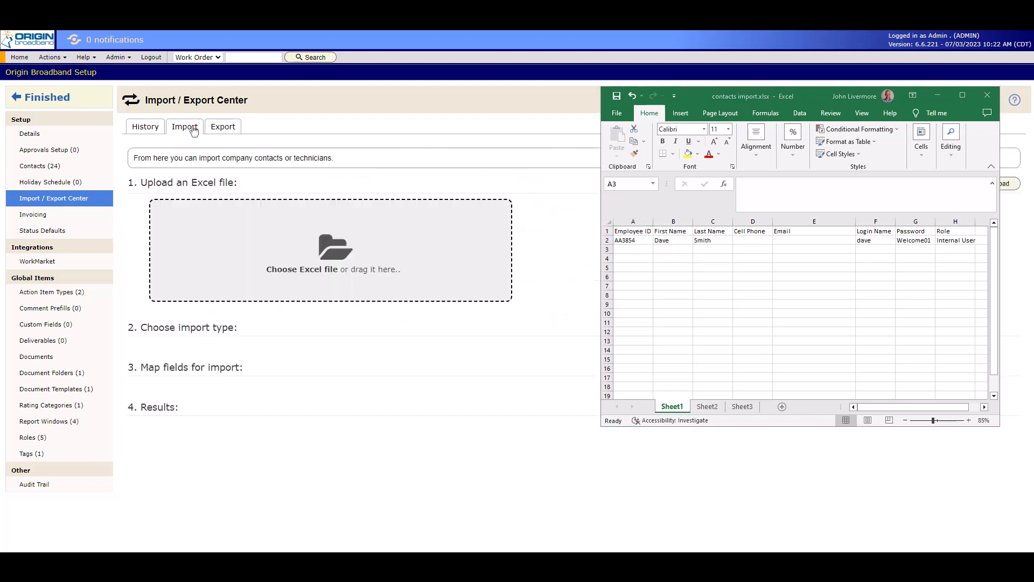
left_click(342, 255)
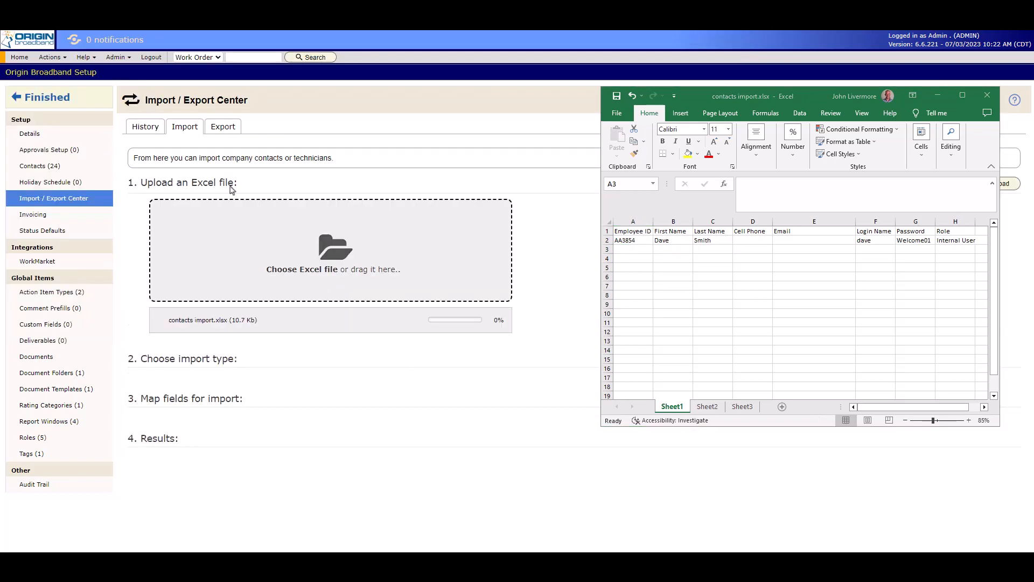
left_click(329, 291)
left_click(323, 306)
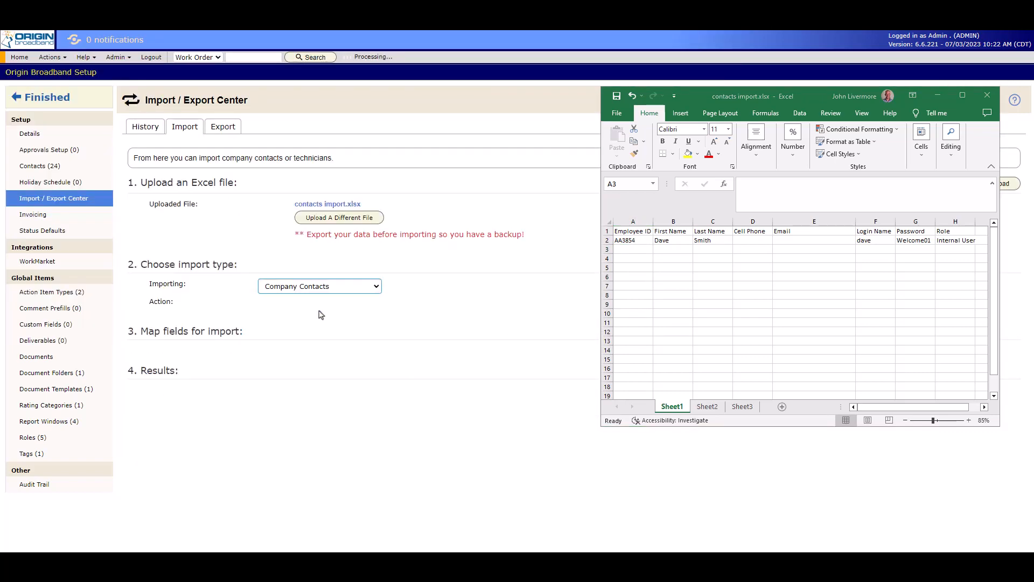
left_click(322, 305)
left_click(322, 325)
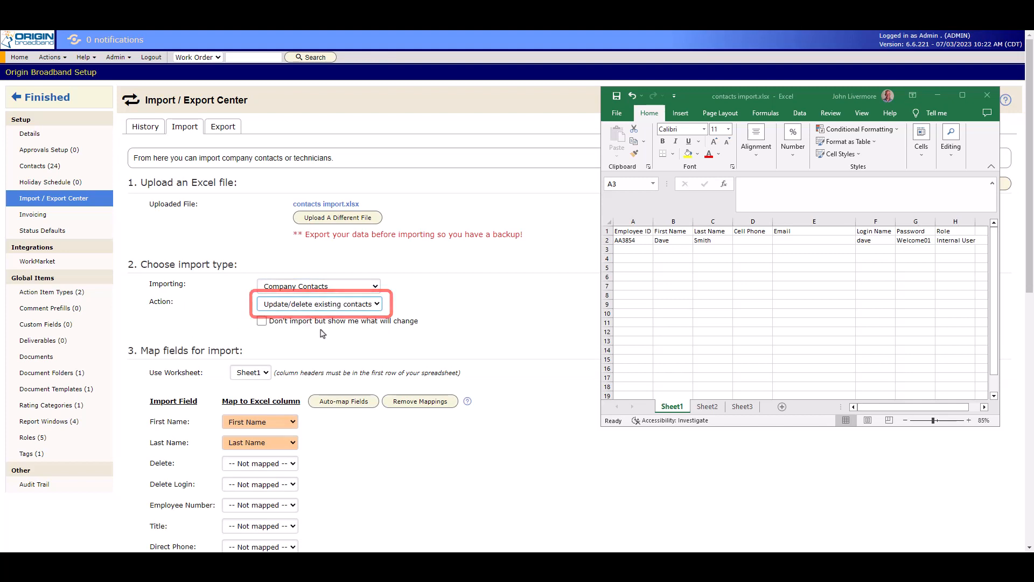
Map User Name to the Login Name column, import the updated worksheet and minimize the spreadsheet window.
scroll(276, 281, "down", 7)
left_click(276, 274)
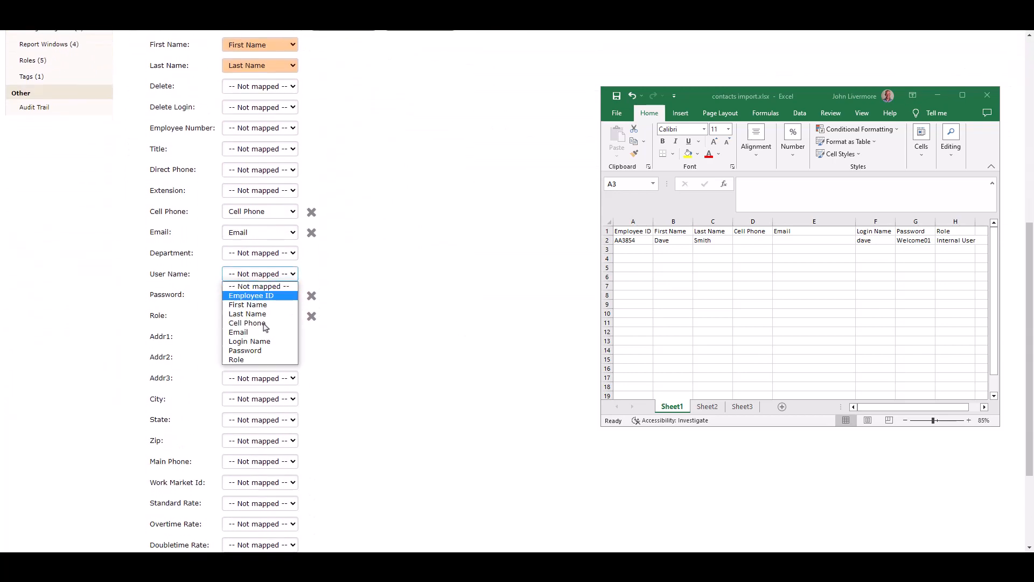
left_click(262, 342)
scroll(219, 479, "down", 3)
left_click(219, 477)
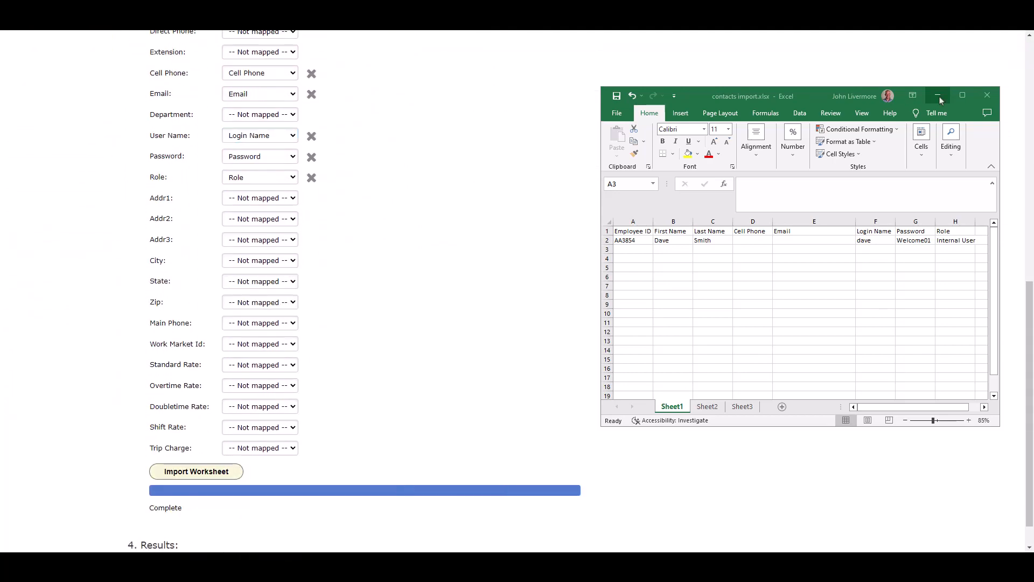
left_click(938, 96)
scroll(681, 324, "down", 2)
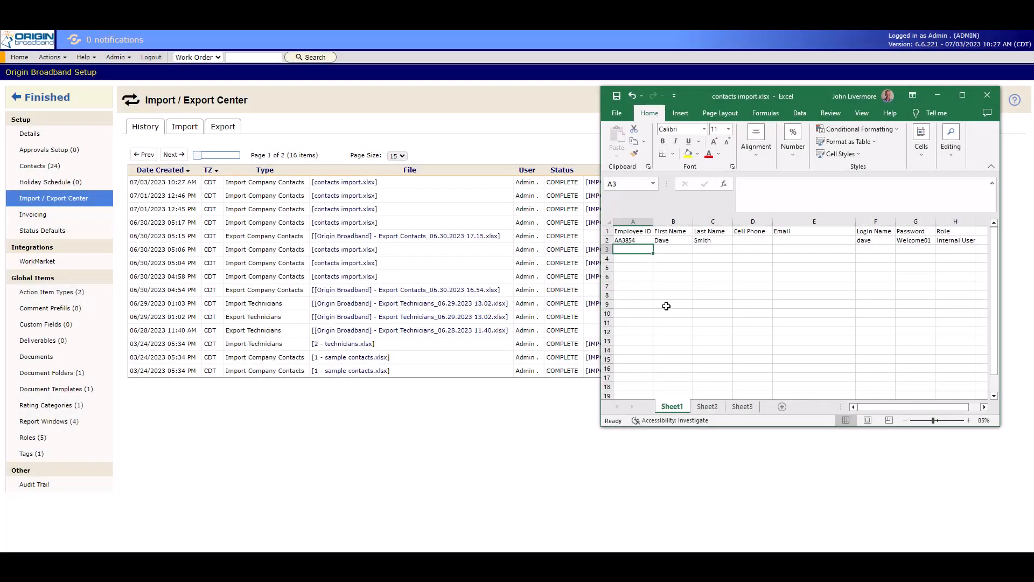
Undo the row deletion in the contacts sheet and delete the Cell Phone through Role columns.
key("ctrl+z")
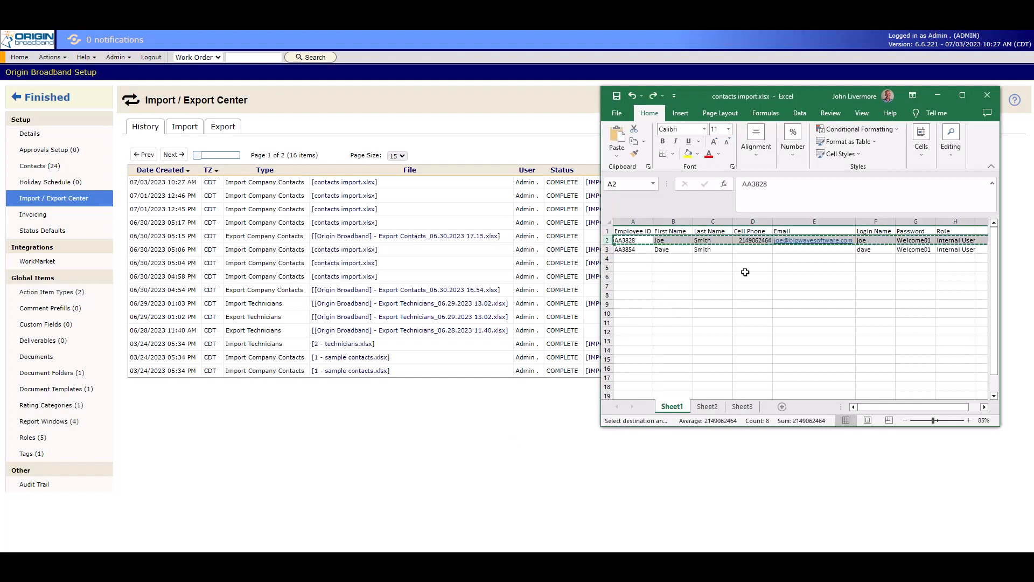
left_click_drag(753, 222, 941, 227)
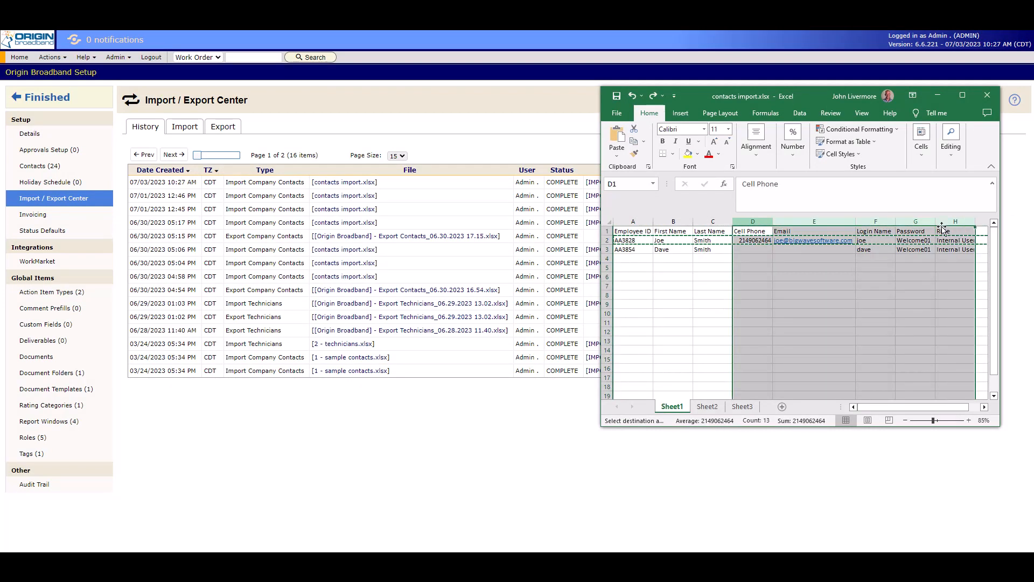
right_click(806, 283)
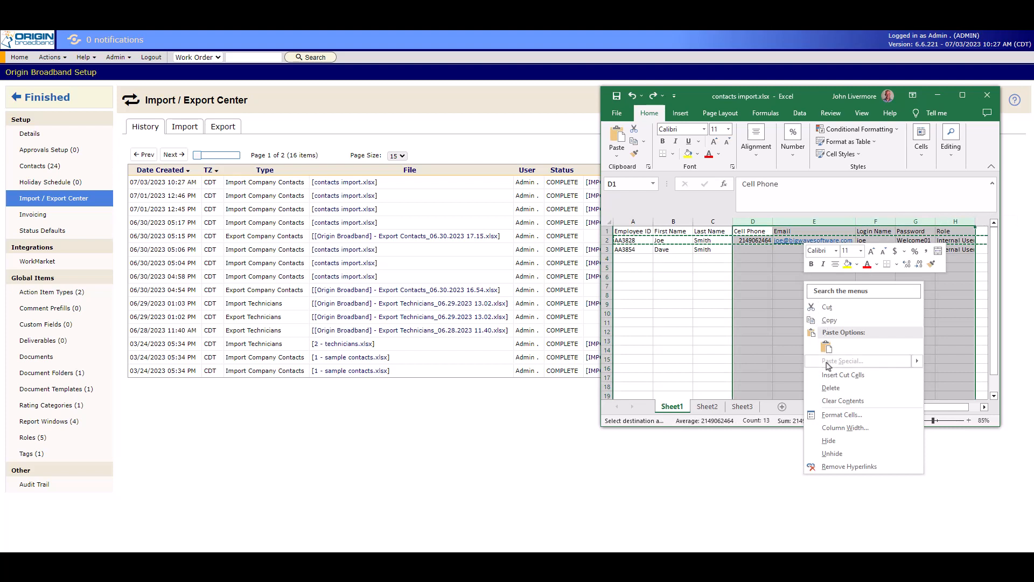
left_click(830, 388)
Add a Del Login column in column D and enter 1 for both contacts.
left_click(745, 232)
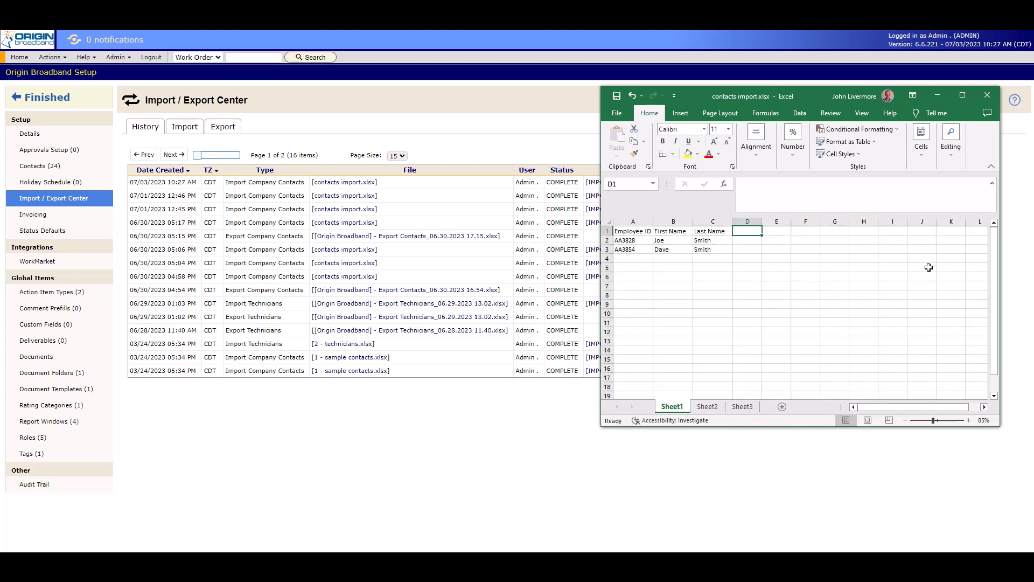
type("De")
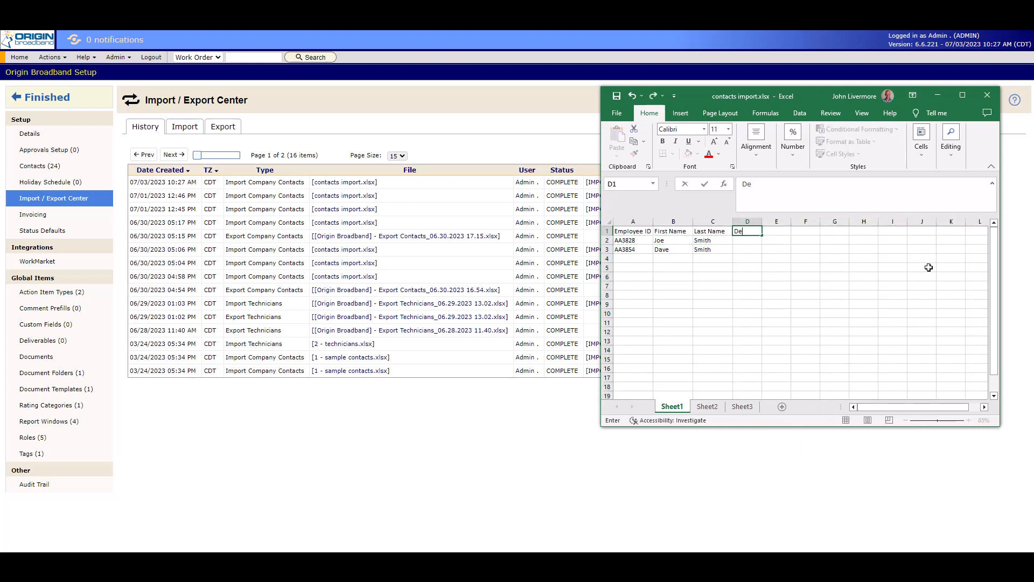
type("l Login")
key("Return")
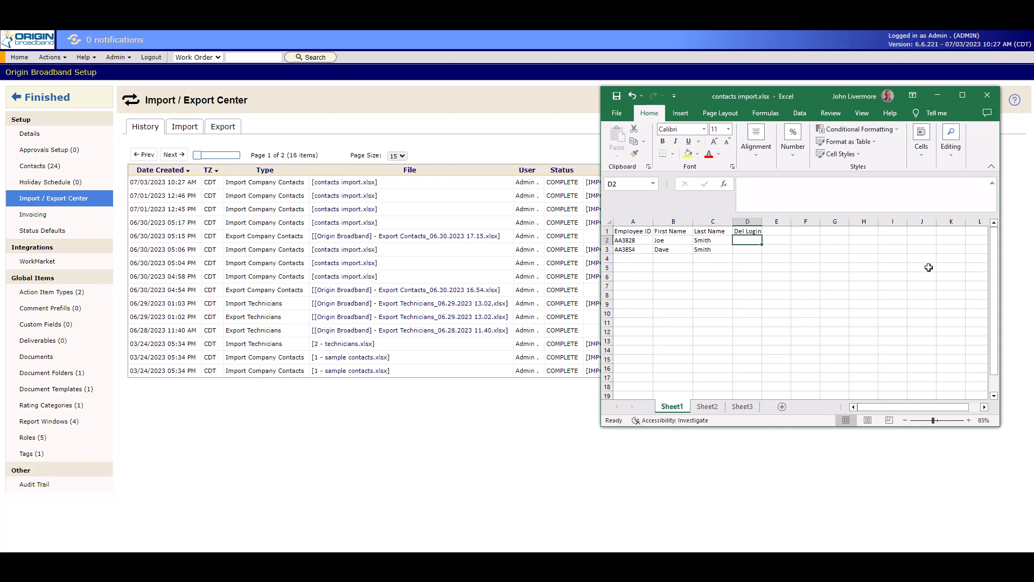
type("1")
key("Return")
type("1")
key("Return")
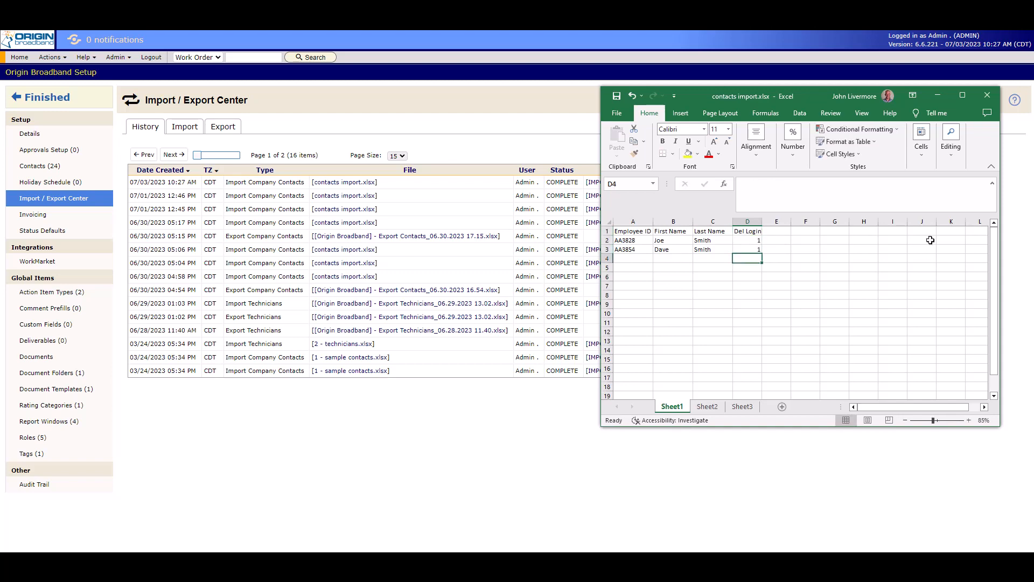
Upload the revised contacts import.xlsx as Company Contacts with the action Update/delete existing contacts.
left_click(937, 95)
left_click(185, 126)
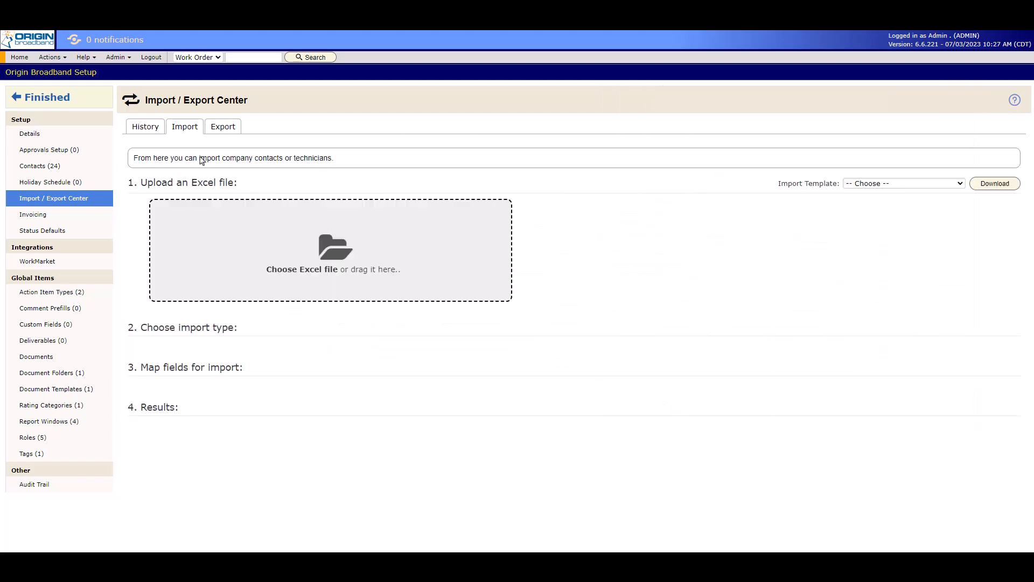
left_click(331, 250)
double_click(141, 94)
left_click(304, 286)
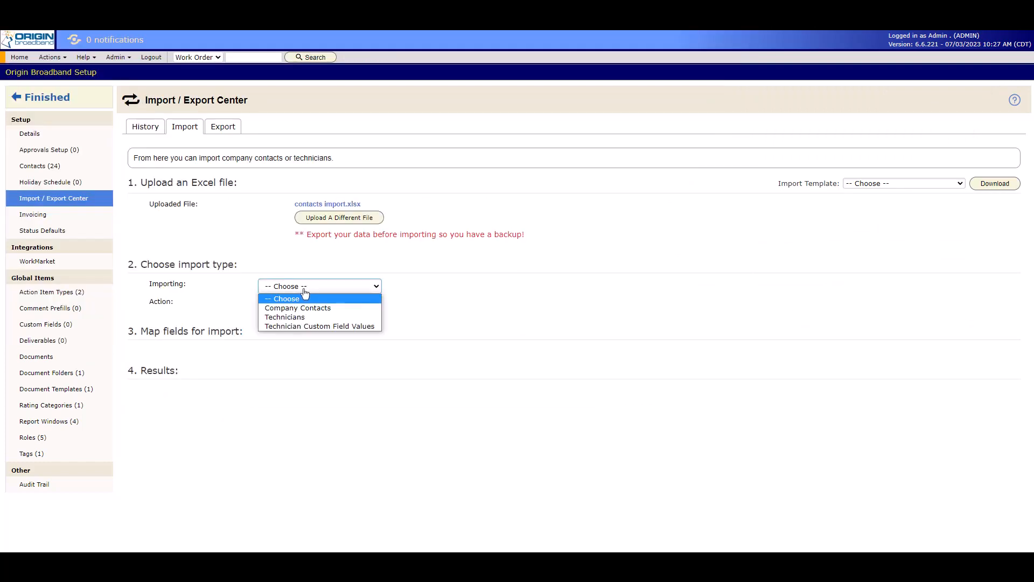
left_click(298, 307)
left_click(318, 304)
left_click(304, 325)
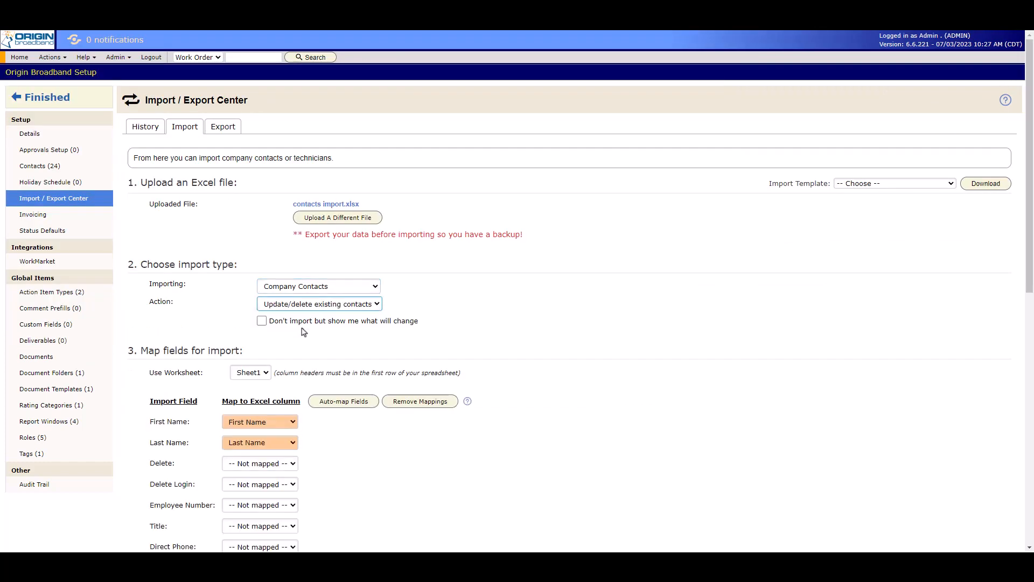
Map the Delete Login field to the Del Login column and import the worksheet.
scroll(351, 371, "down", 5)
left_click(241, 215)
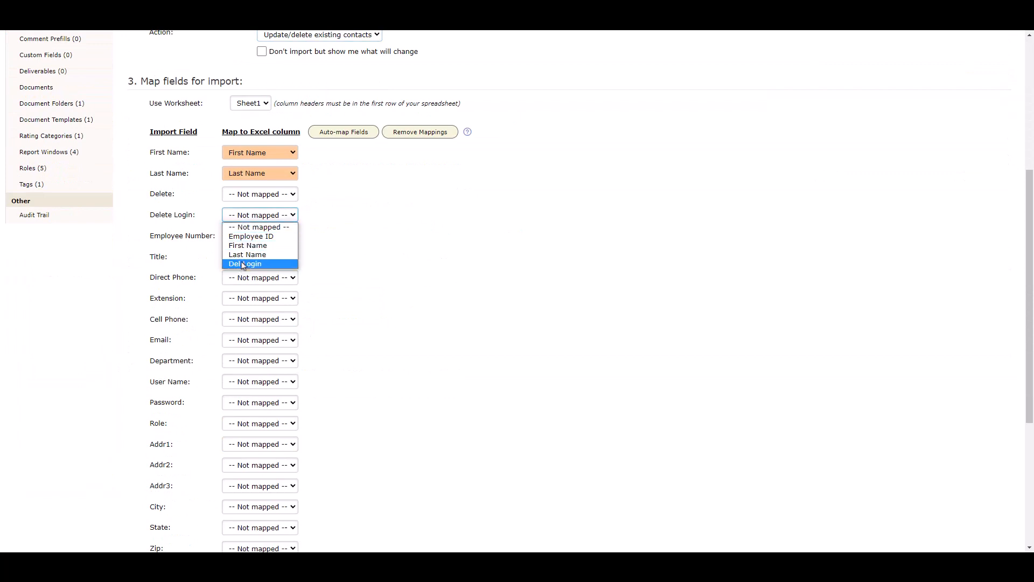
left_click(240, 267)
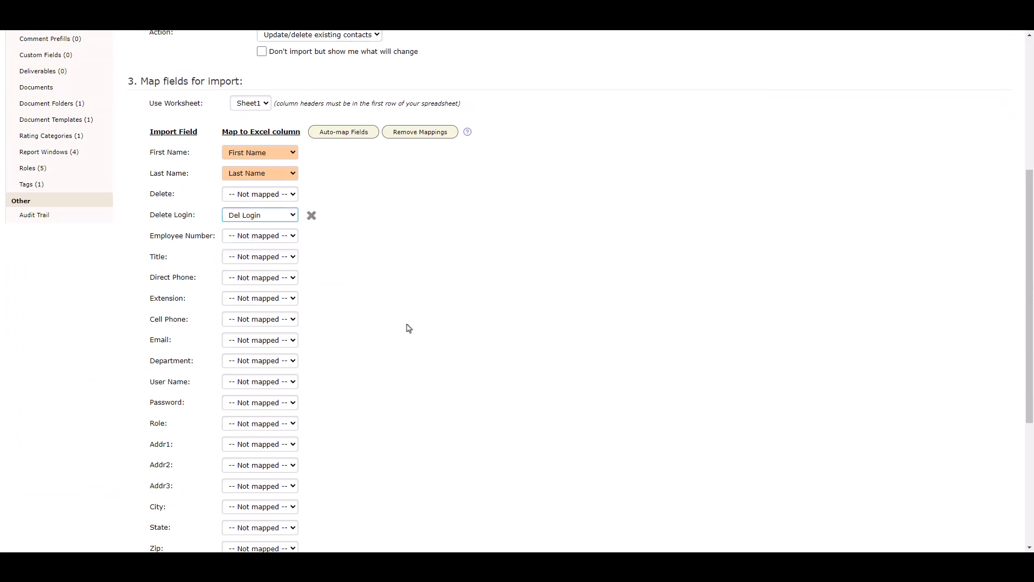
scroll(407, 328, "down", 5)
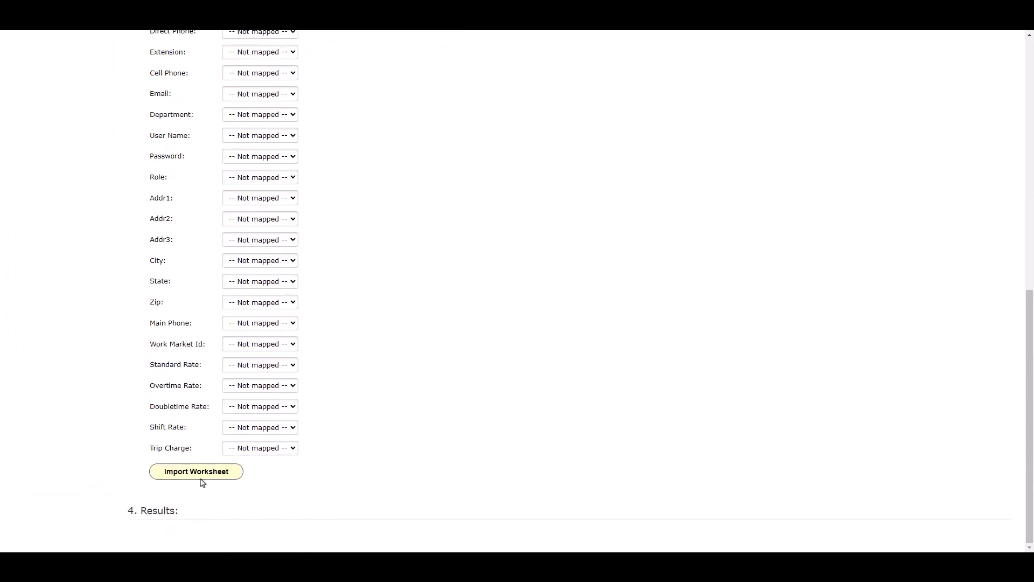
left_click(197, 472)
Download the import feedback and review the login deletion feedback for both contacts.
scroll(505, 413, "down", 2)
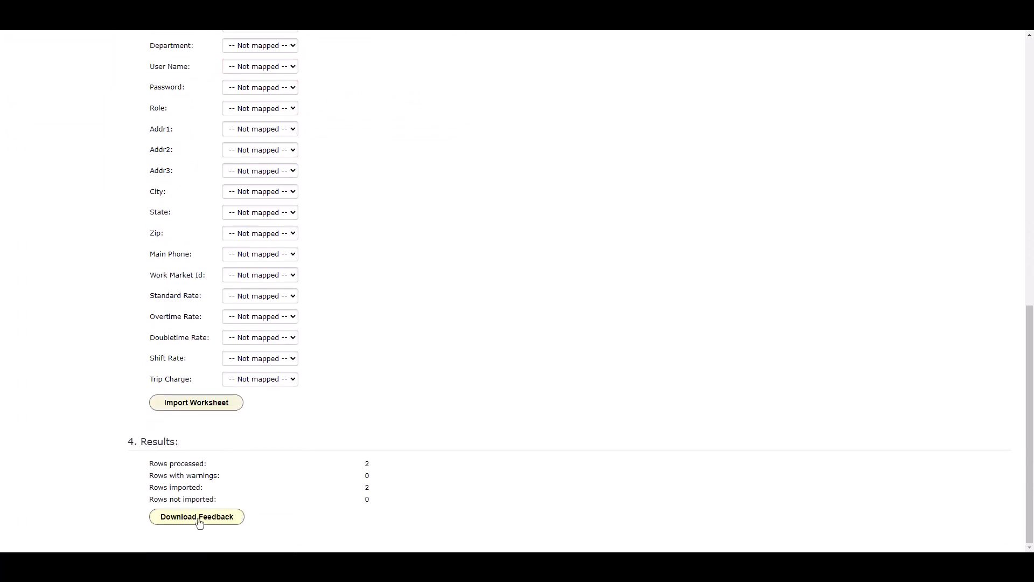
left_click(198, 522)
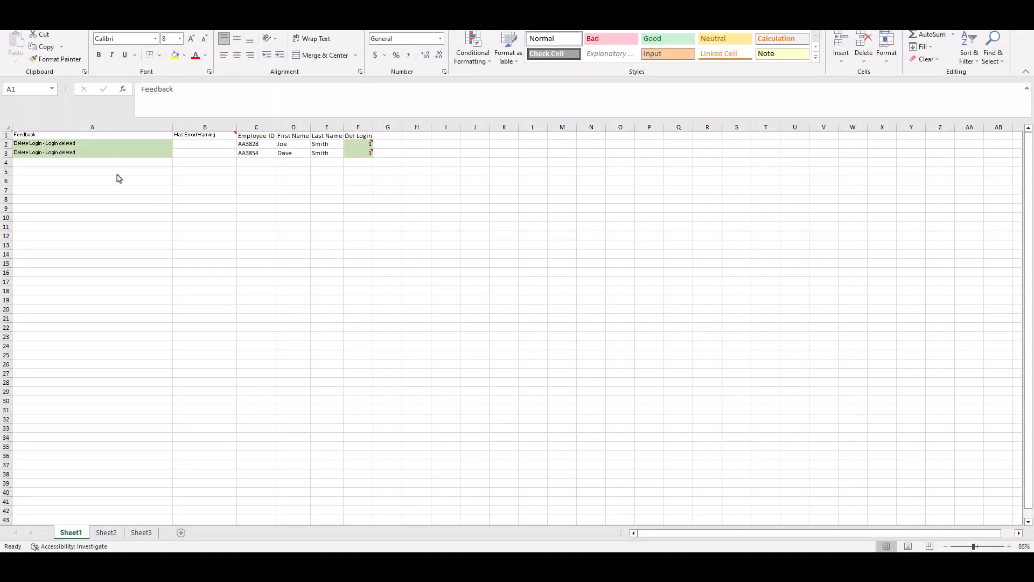
left_click(97, 145)
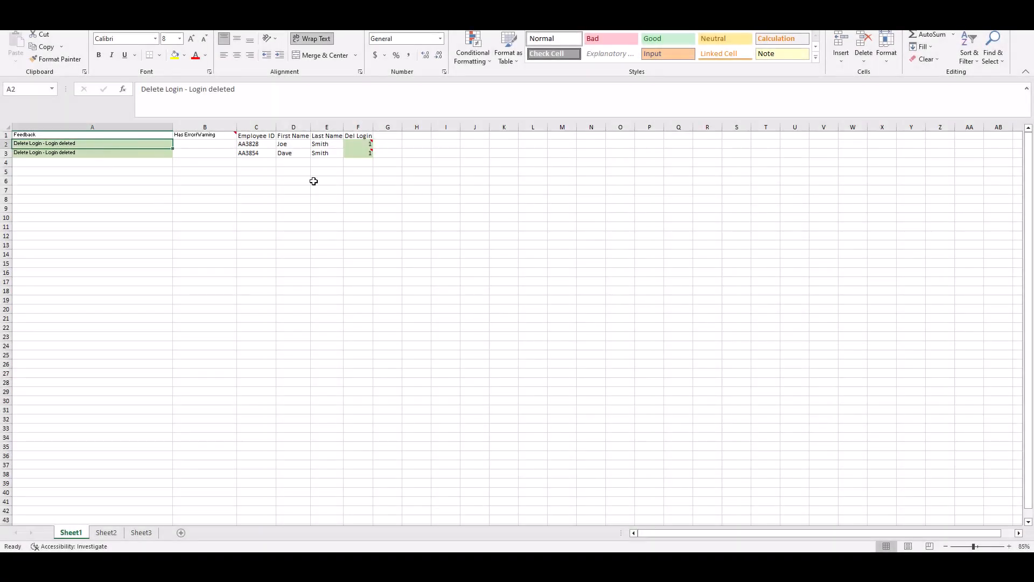
mouse_move(364, 145)
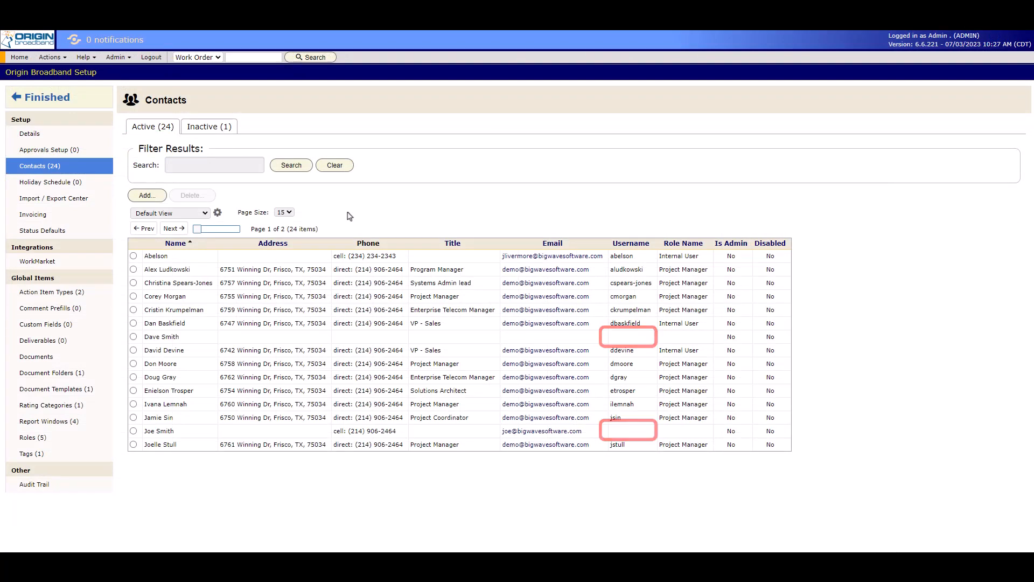
Open the history of the Import / Export Center.
left_click(76, 201)
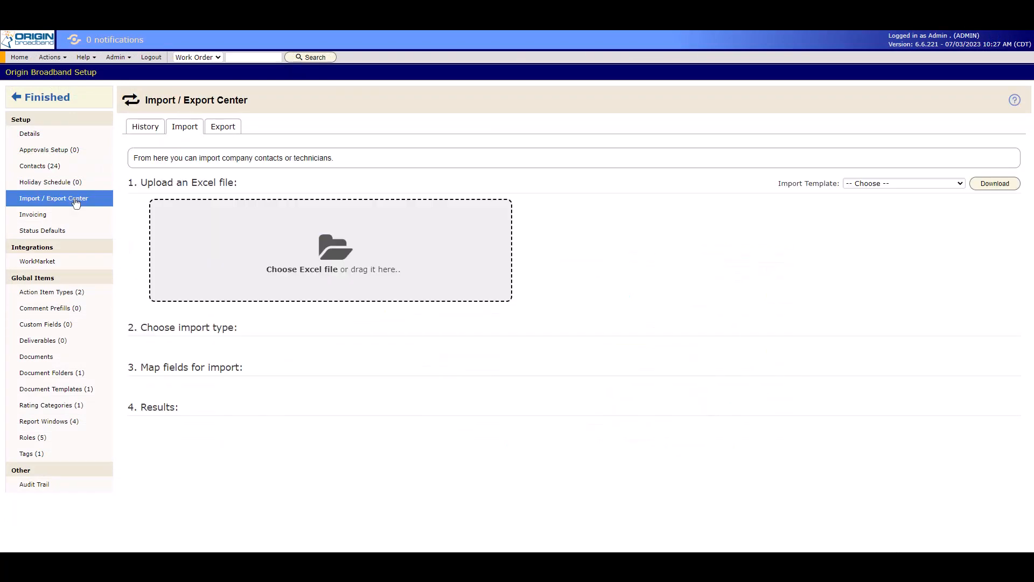
left_click(141, 130)
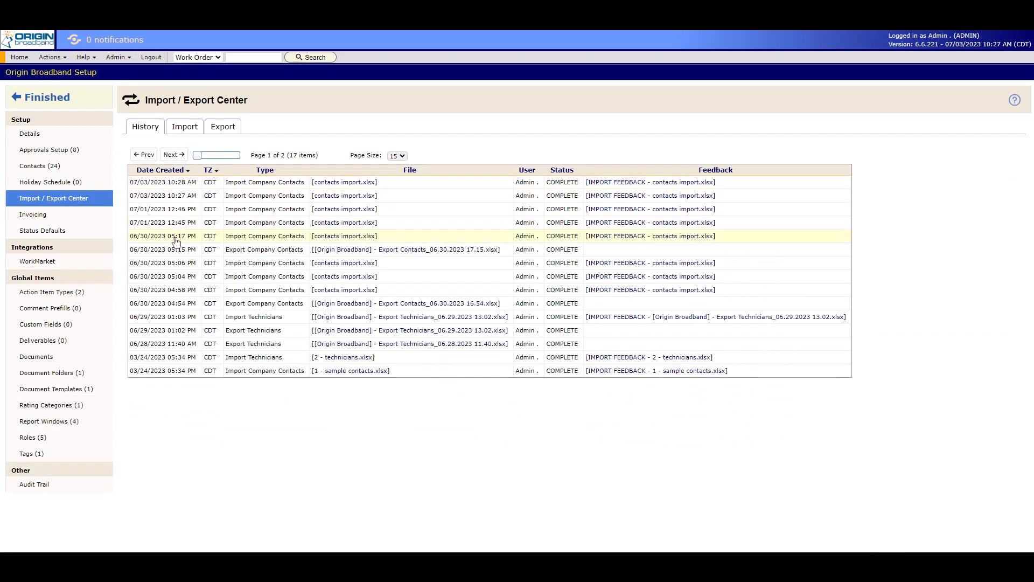